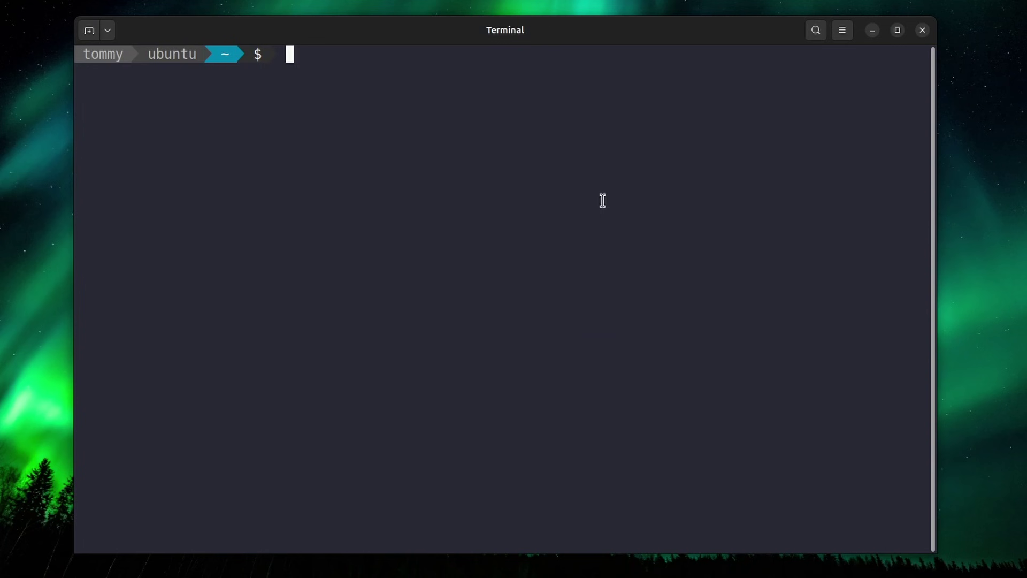
Run neofetch and highlight the Ubuntu 24.04.1 LTS and GNOME 46.0 version lines
{"action": "type", "text": "neofetch"}
{"action": "key", "text": "Return"}
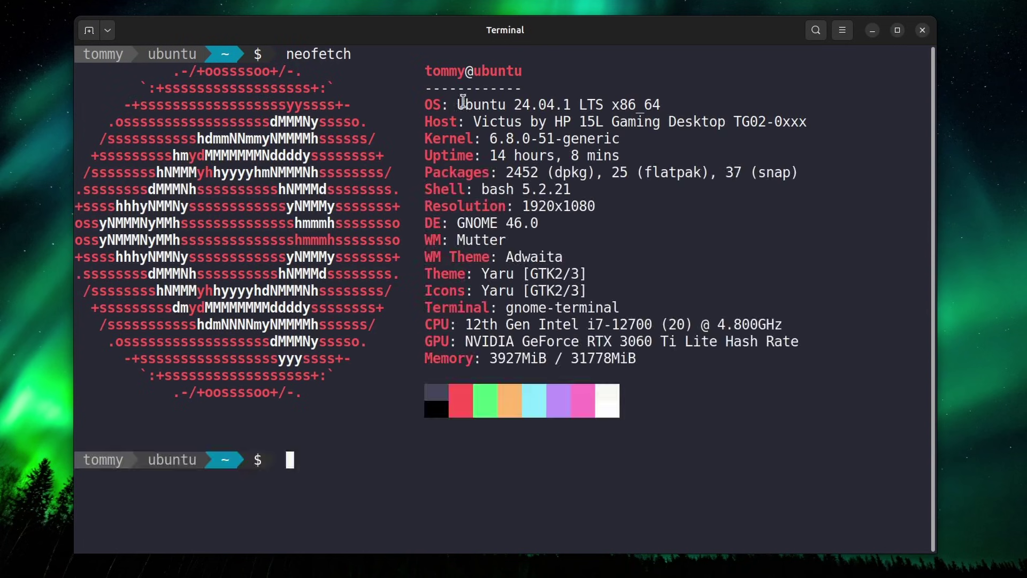
{"action": "left_click_drag", "start_coordinate": [458, 106], "coordinate": [603, 102]}
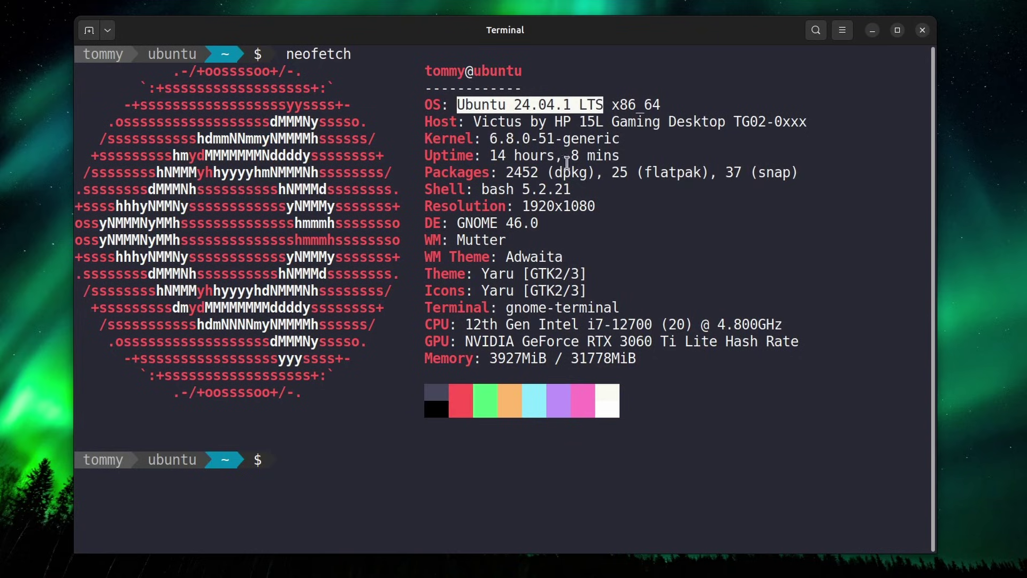
{"action": "left_click_drag", "start_coordinate": [459, 225], "coordinate": [535, 217]}
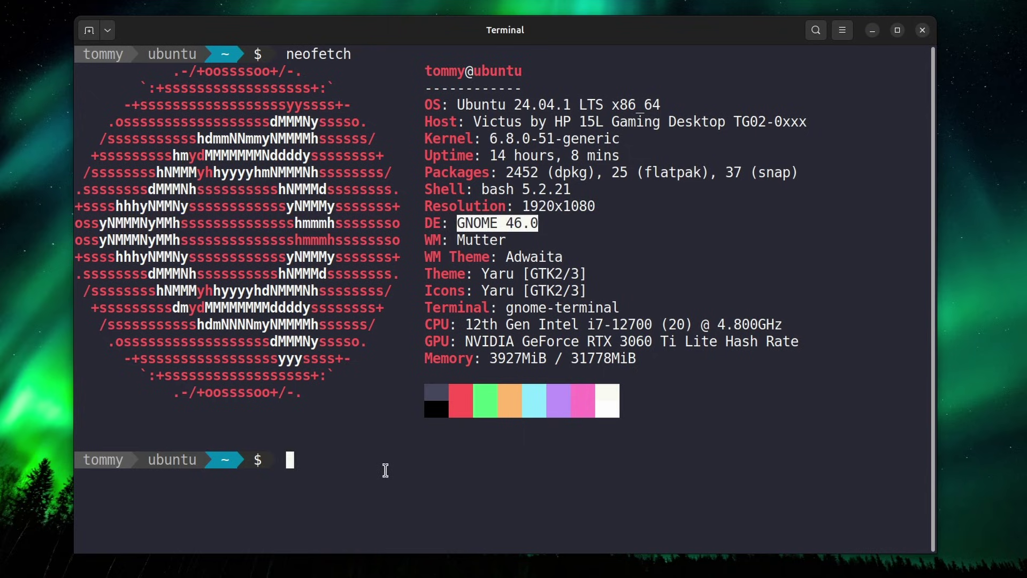
{"action": "left_click", "coordinate": [386, 470]}
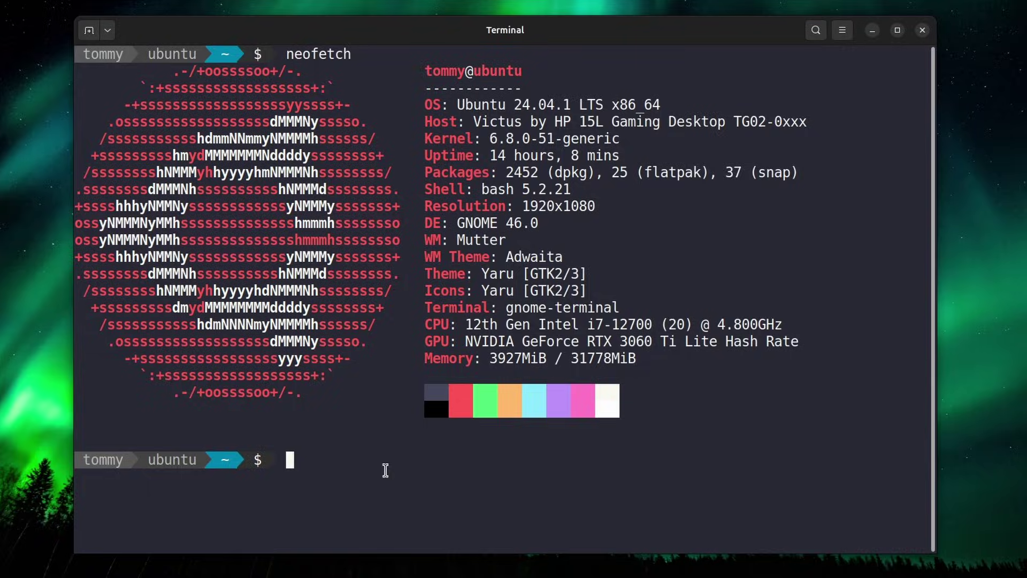
Run sudo apt install gnome-control-center and confirm it is already the newest version
{"action": "key", "text": "ctrl+l"}
{"action": "type", "text": "sudo apt inst"}
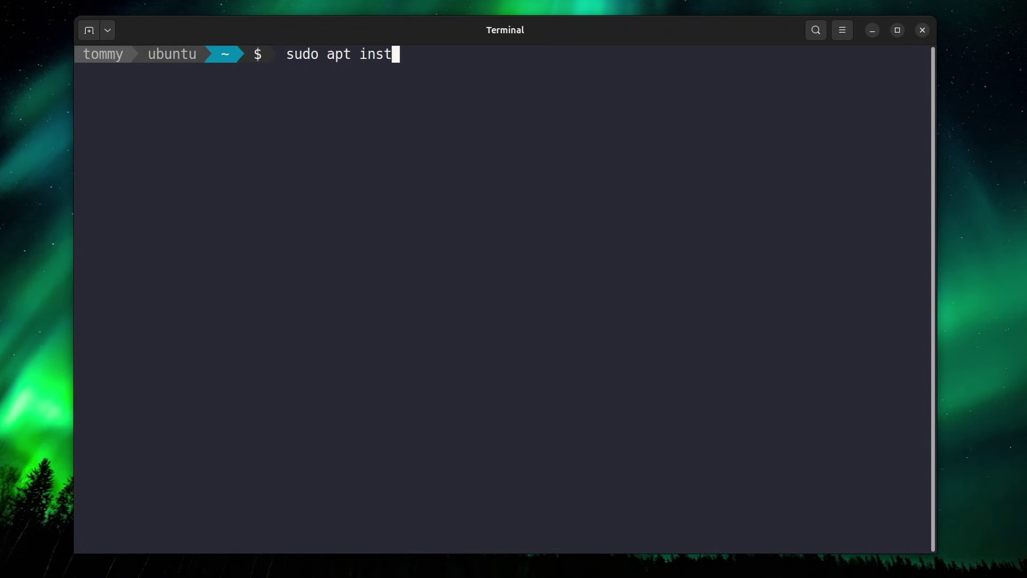
{"action": "type", "text": "all gnome-cont"}
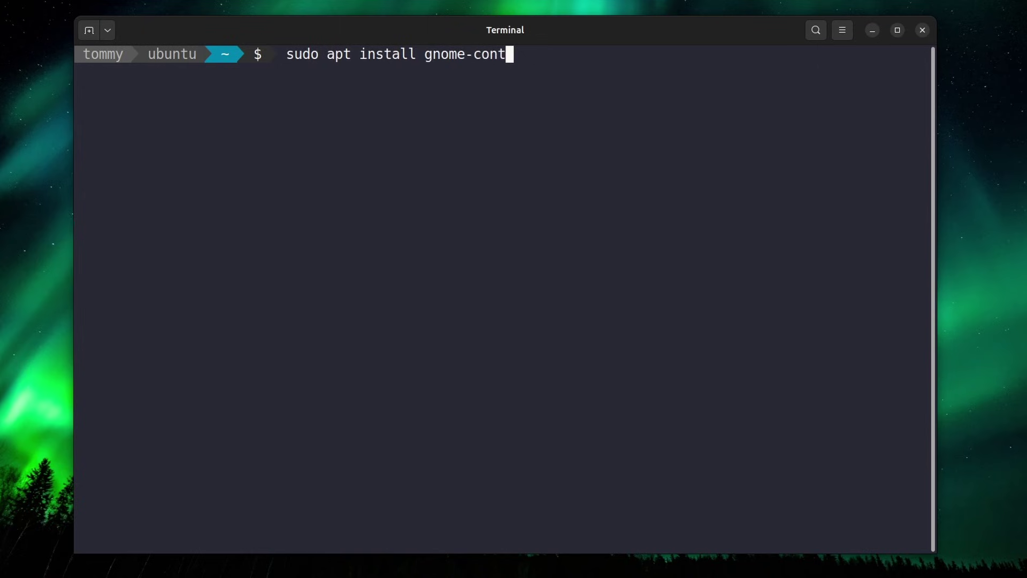
{"action": "type", "text": "rol-center"}
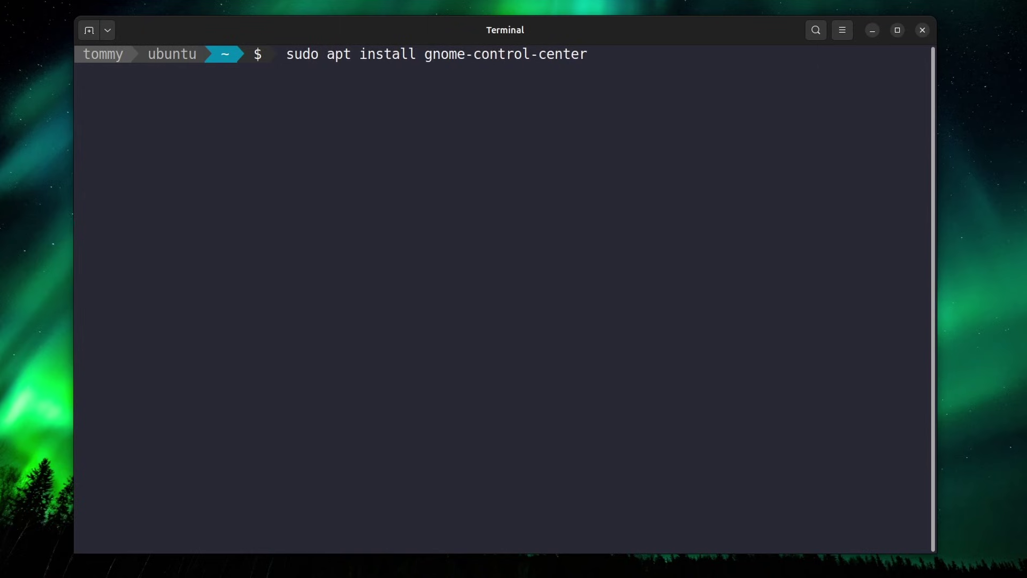
{"action": "key", "text": "Return"}
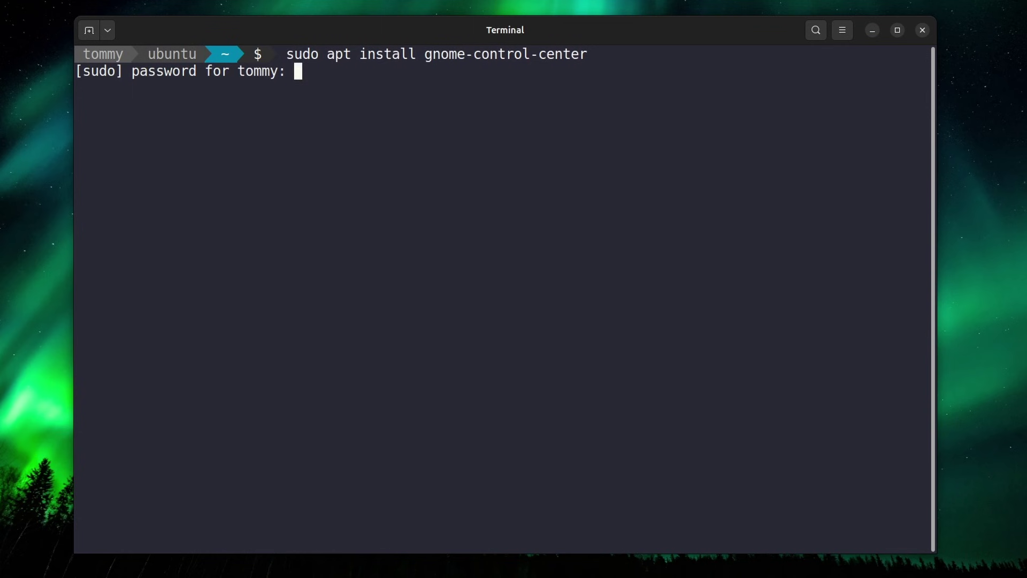
{"action": "key", "text": "Return"}
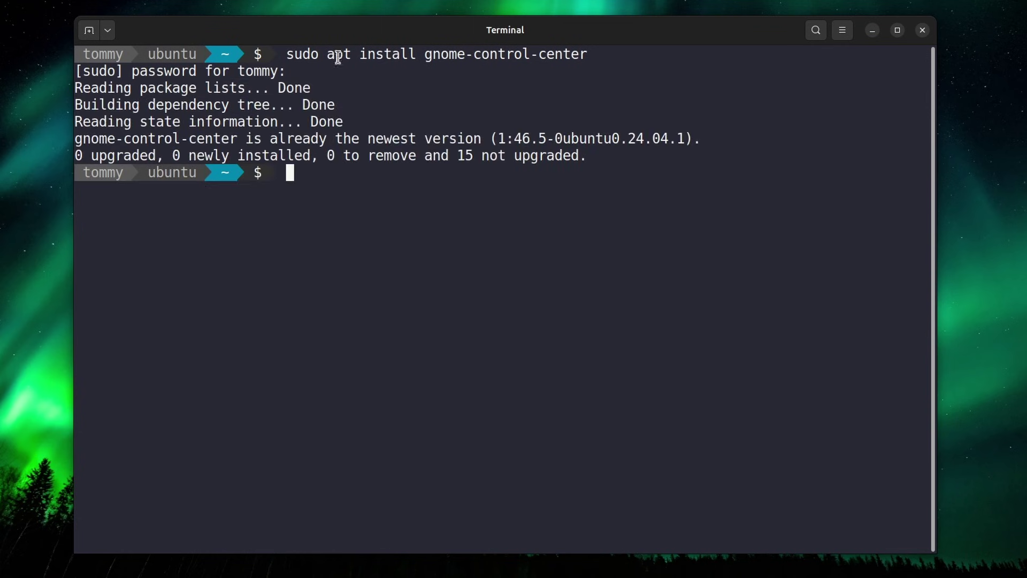
{"action": "triple_click", "coordinate": [342, 138]}
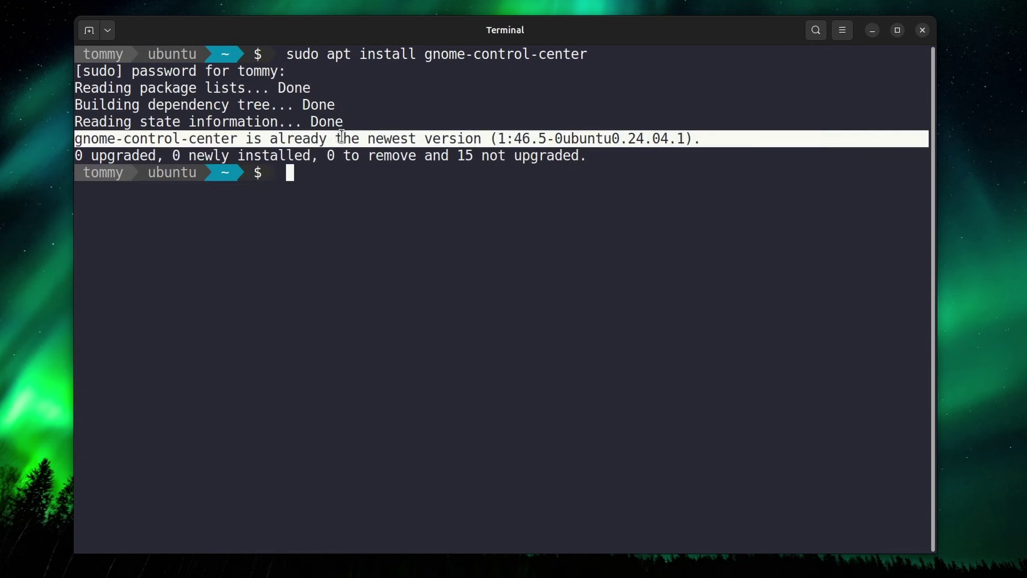
{"action": "left_click", "coordinate": [346, 181]}
Rerun the install for gnome-online-accounts and confirm it is already installed too
{"action": "key", "text": "Up"}
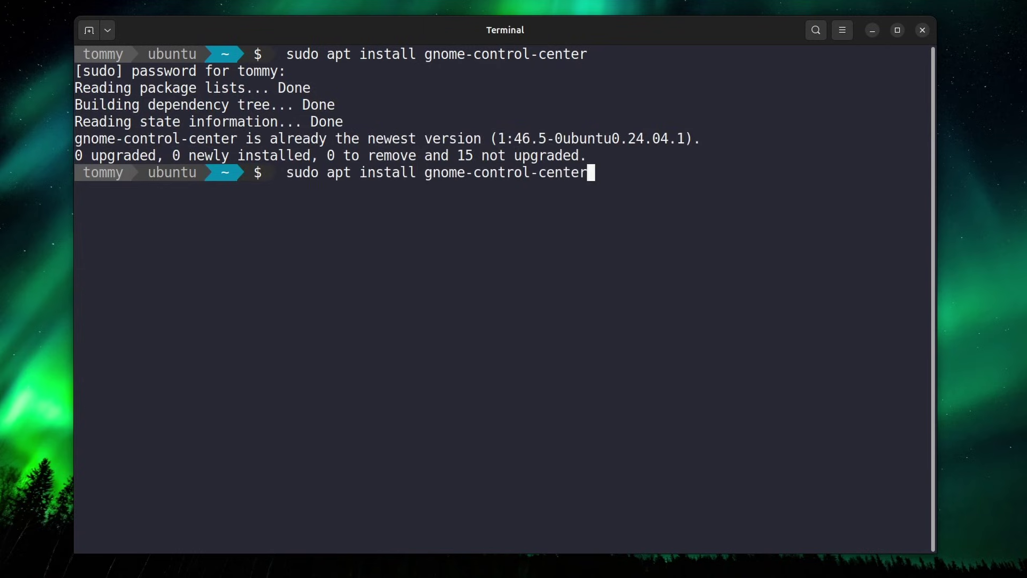
{"action": "key", "text": "BackSpace"}
{"action": "key", "text": "BackSpace"}
{"action": "key", "text": "BackSpace"}
{"action": "key", "text": "BackSpace"}
{"action": "key", "text": "BackSpace"}
{"action": "key", "text": "BackSpace"}
{"action": "key", "text": "BackSpace"}
{"action": "key", "text": "BackSpace"}
{"action": "key", "text": "BackSpace"}
{"action": "key", "text": "BackSpace"}
{"action": "key", "text": "BackSpace"}
{"action": "key", "text": "BackSpace"}
{"action": "key", "text": "BackSpace"}
{"action": "key", "text": "BackSpace"}
{"action": "type", "text": "o"}
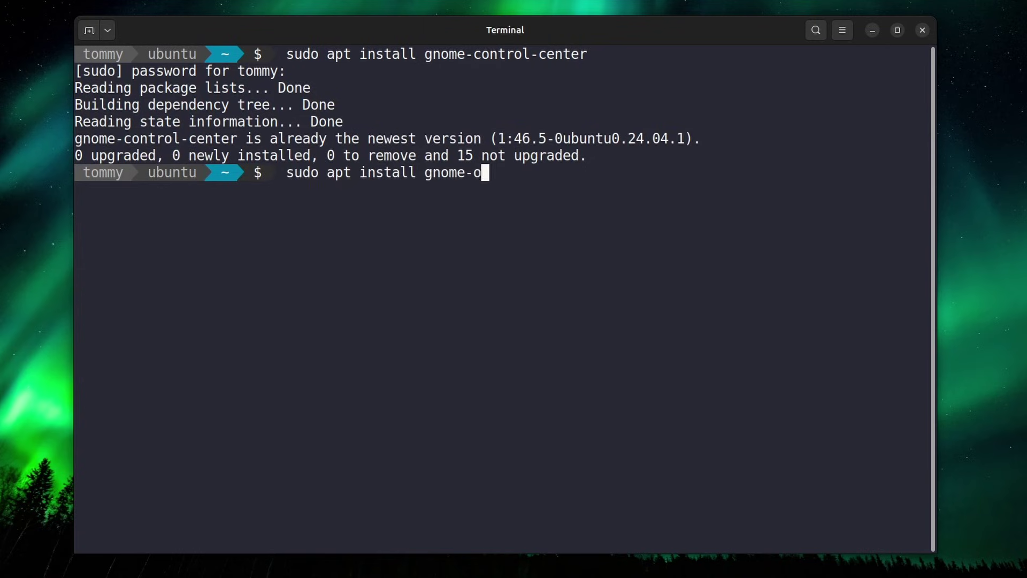
{"action": "type", "text": "nline-a"}
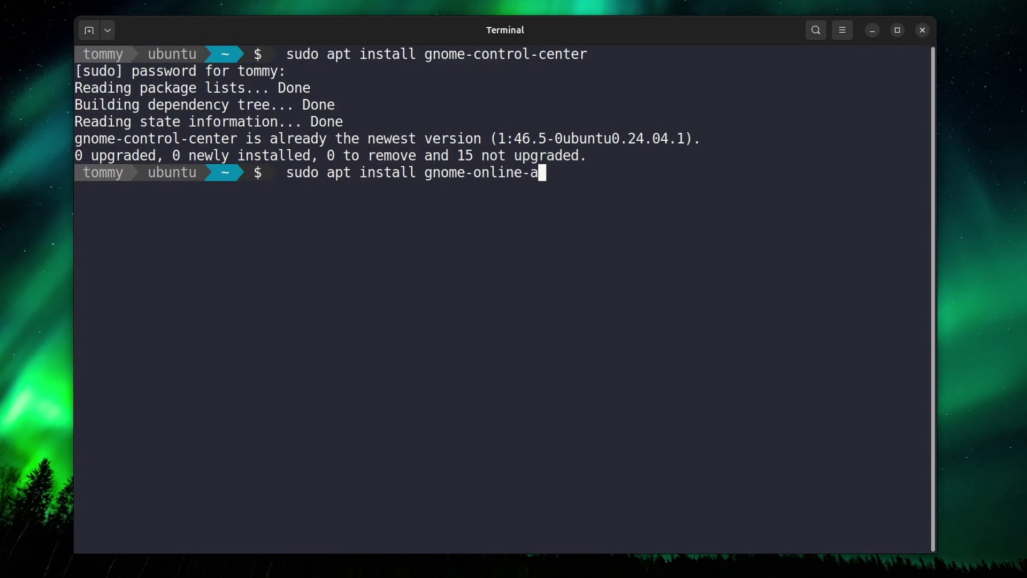
{"action": "type", "text": "ccounts"}
{"action": "key", "text": "Return"}
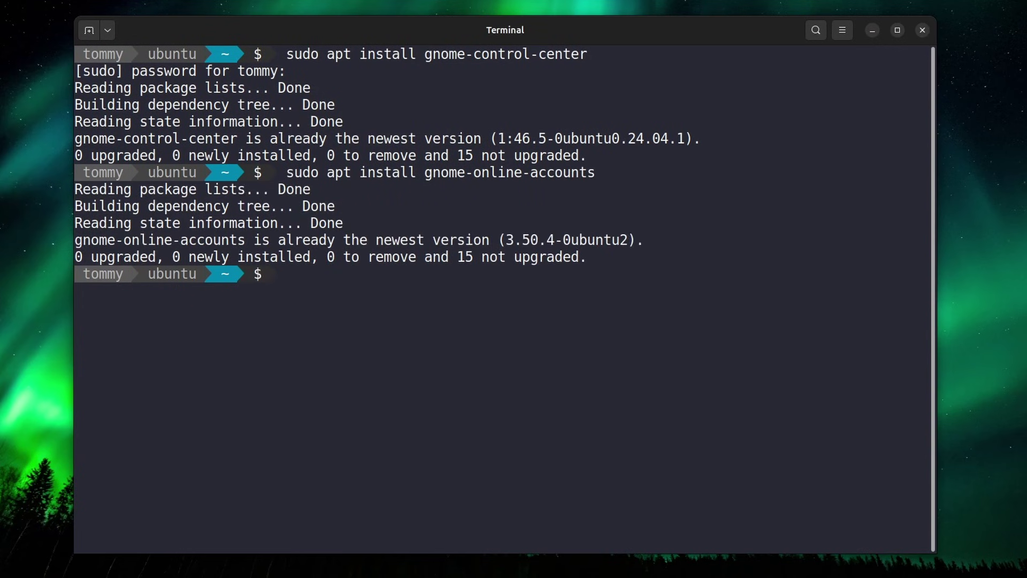
{"action": "triple_click", "coordinate": [467, 239]}
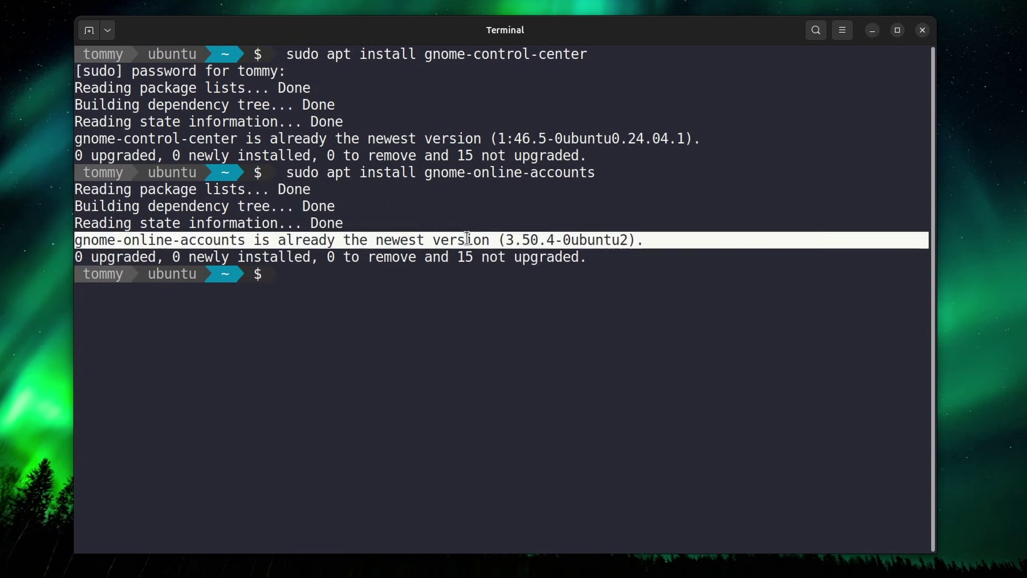
{"action": "left_click", "coordinate": [351, 278]}
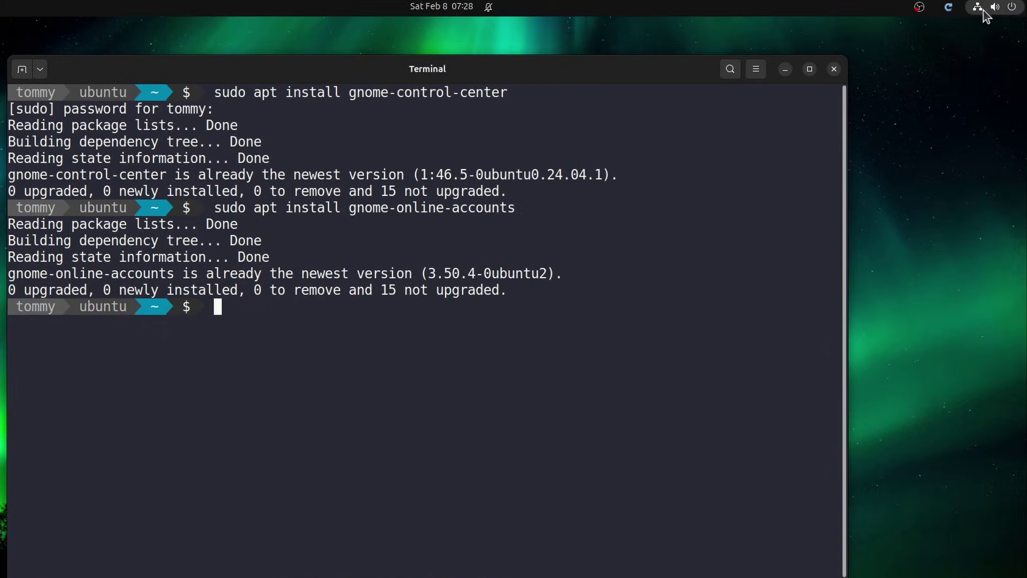
Go to Settings from the quick settings menu and select the Online Accounts page
{"action": "left_click", "coordinate": [979, 7]}
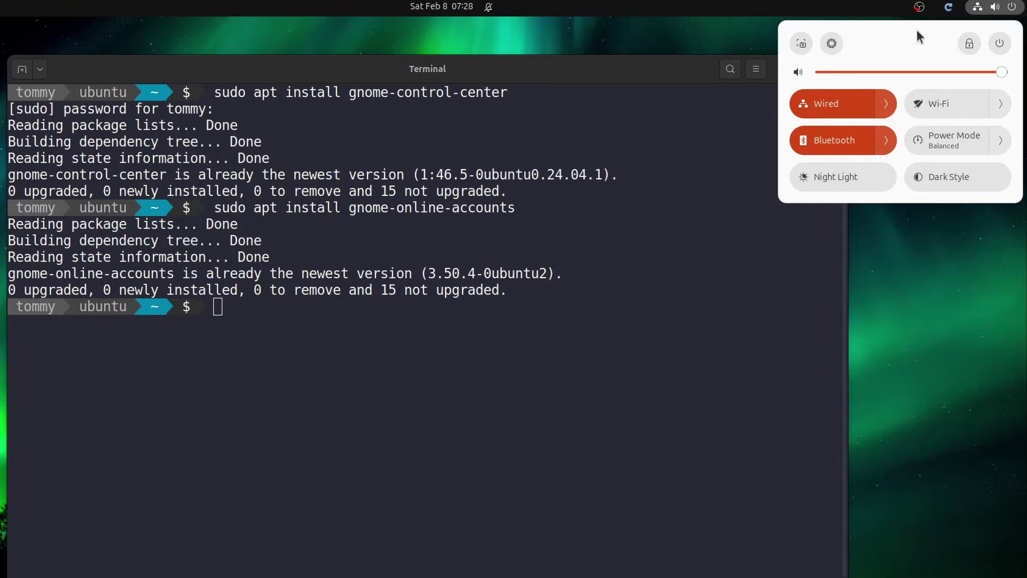
{"action": "left_click", "coordinate": [832, 44]}
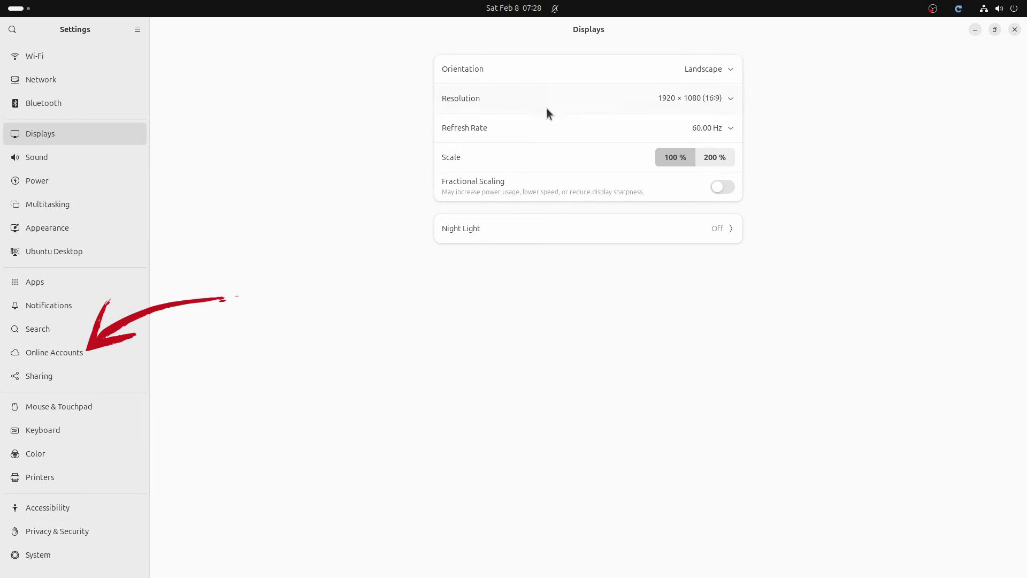
{"action": "left_click", "coordinate": [82, 354]}
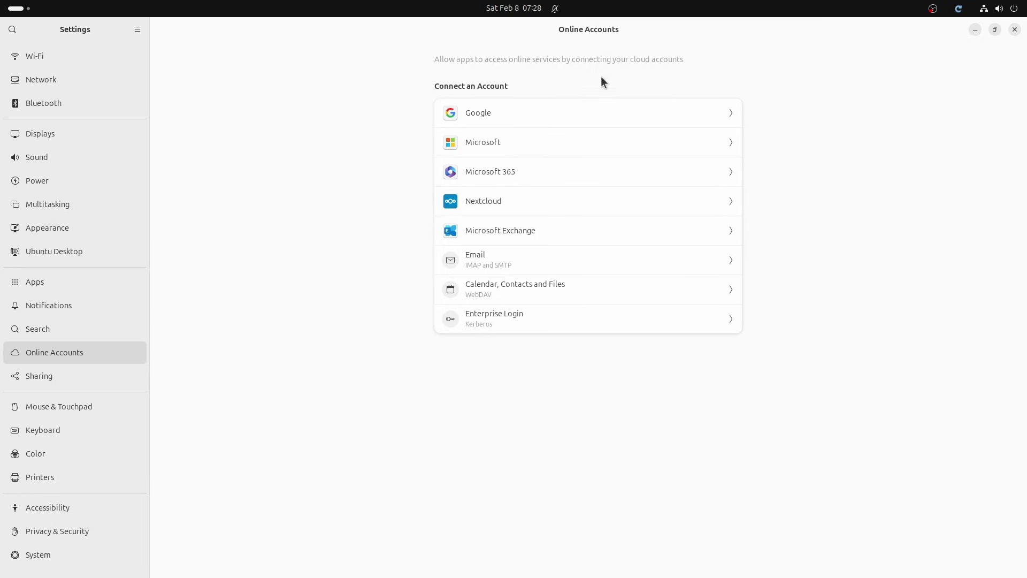
Add a Google account, signing in with the existing account and agreeing to sign in to GNOME
{"action": "left_click", "coordinate": [502, 114]}
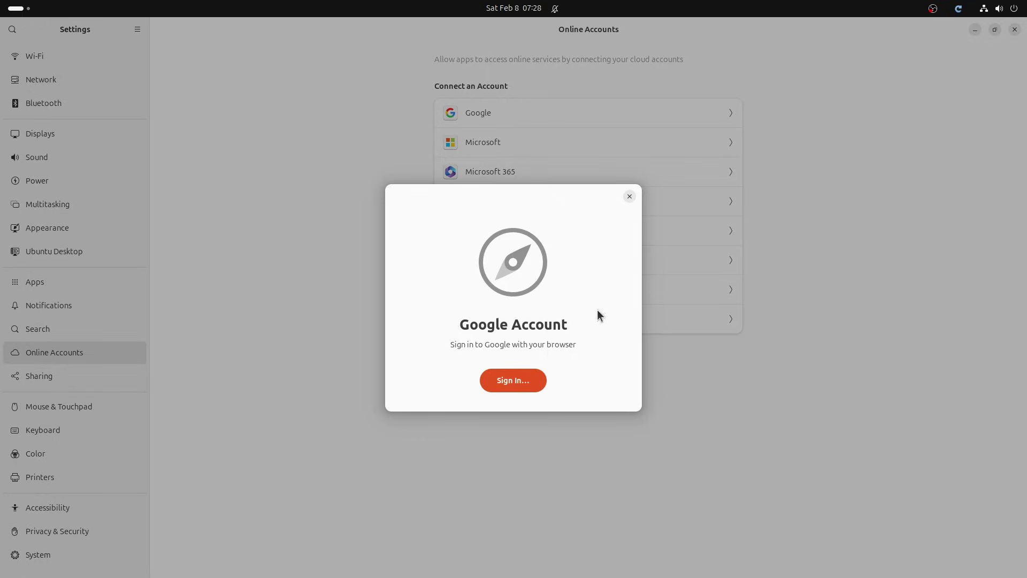
{"action": "left_click", "coordinate": [523, 384]}
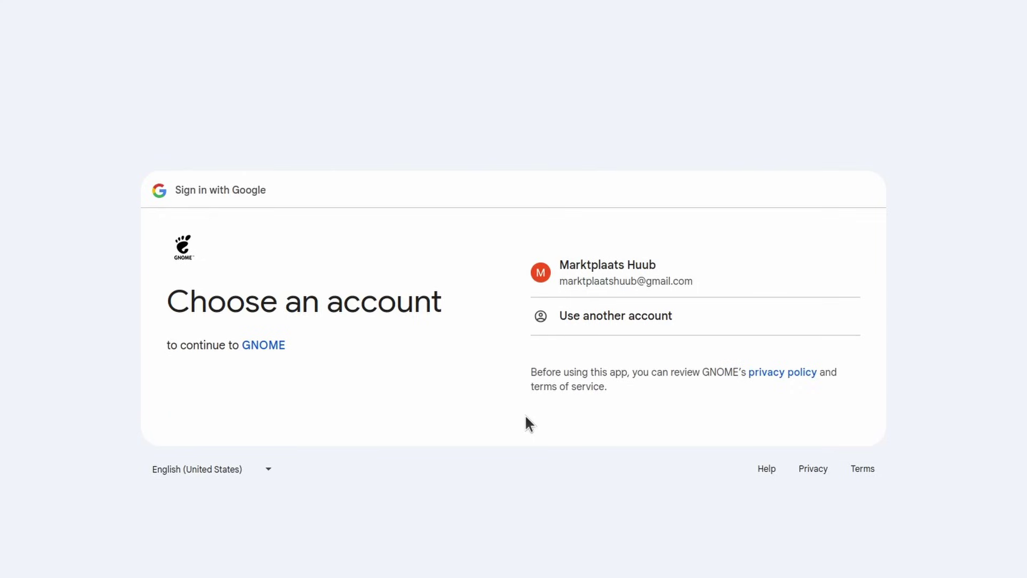
{"action": "left_click", "coordinate": [604, 281]}
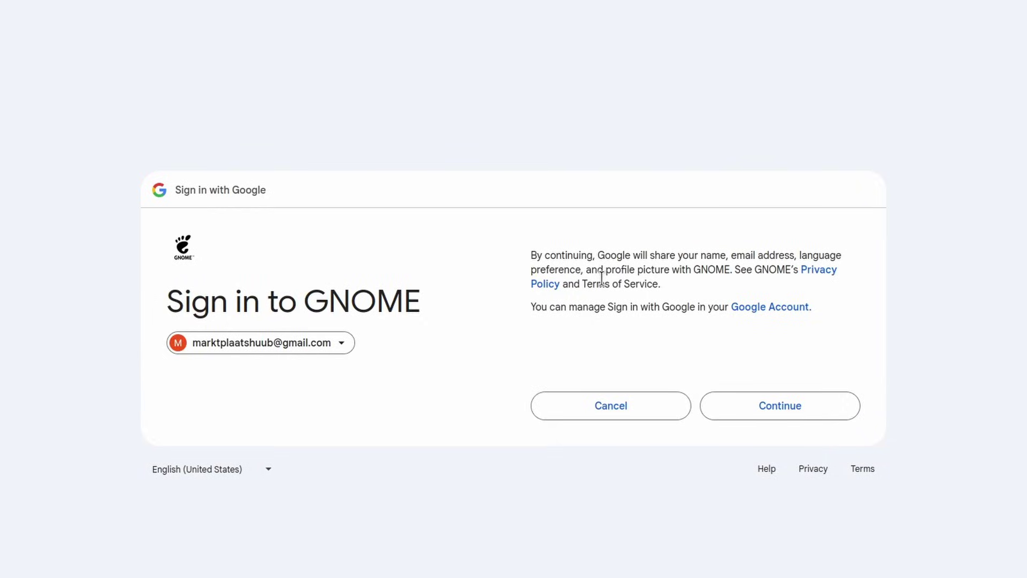
{"action": "left_click", "coordinate": [748, 411]}
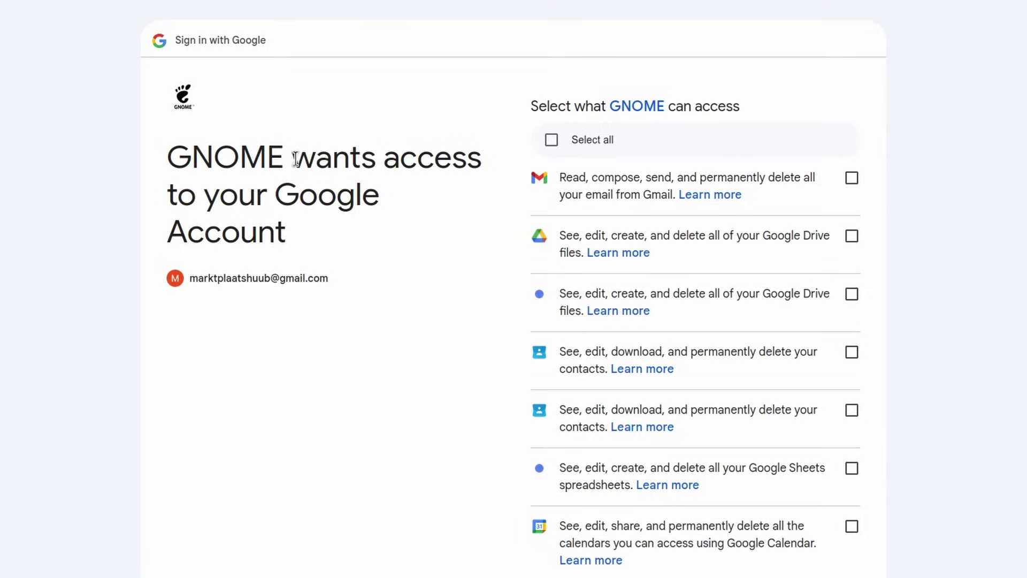
Select all requested permissions and confirm GNOME's access to the Google account
{"action": "left_click", "coordinate": [551, 140]}
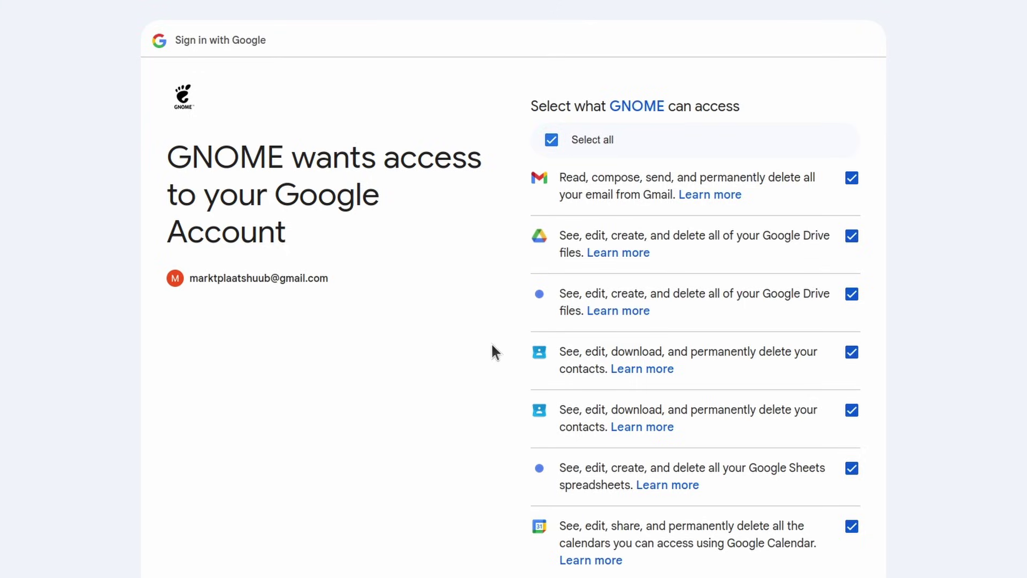
{"action": "scroll", "coordinate": [457, 373], "scroll_direction": "down", "scroll_amount": 6}
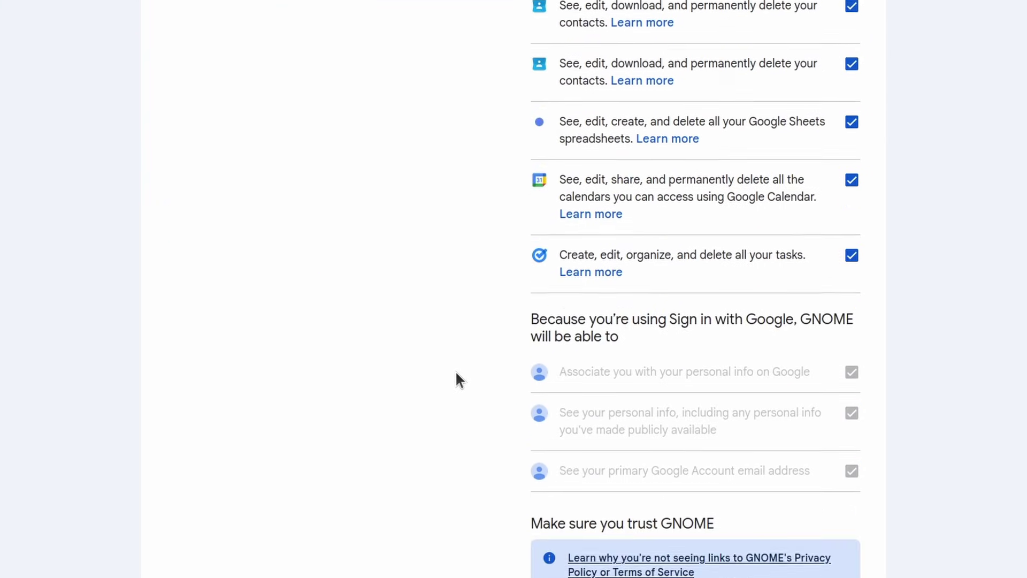
{"action": "scroll", "coordinate": [456, 374], "scroll_direction": "down", "scroll_amount": 3}
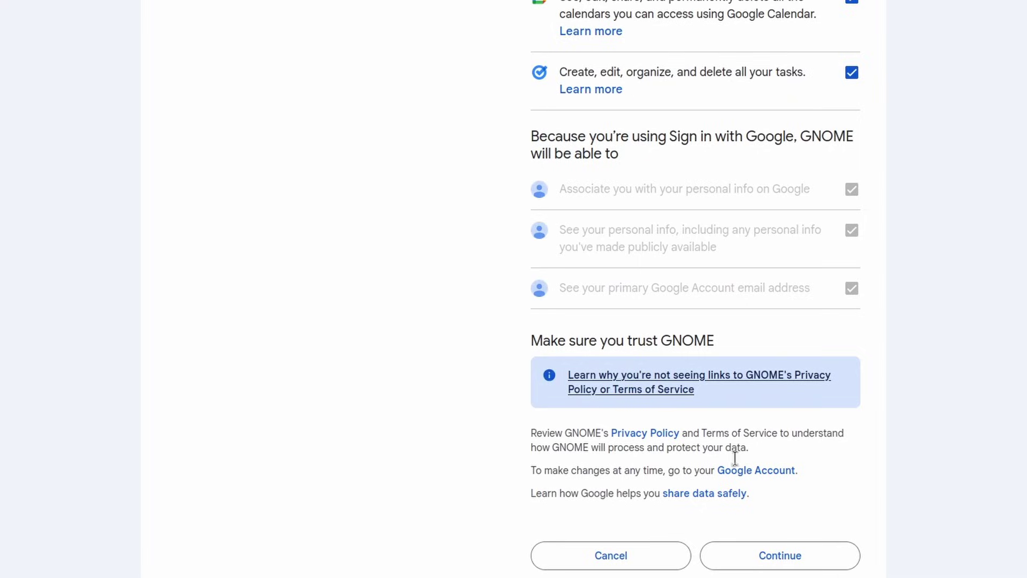
{"action": "left_click", "coordinate": [771, 557]}
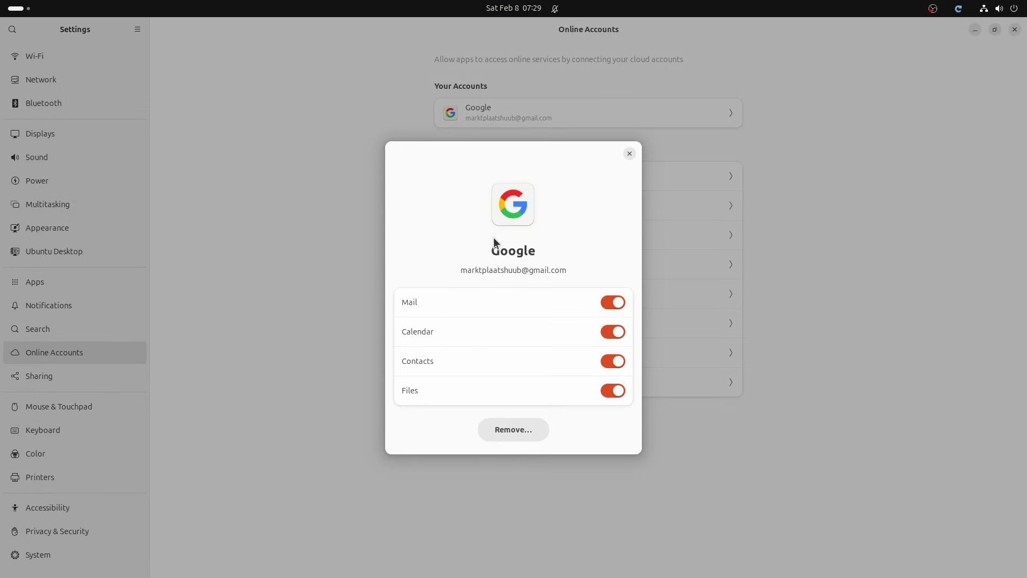
Turn off Mail, Calendar and Contacts for the Google account, keeping Files, and close the details
{"action": "left_click", "coordinate": [608, 304]}
{"action": "left_click", "coordinate": [616, 333]}
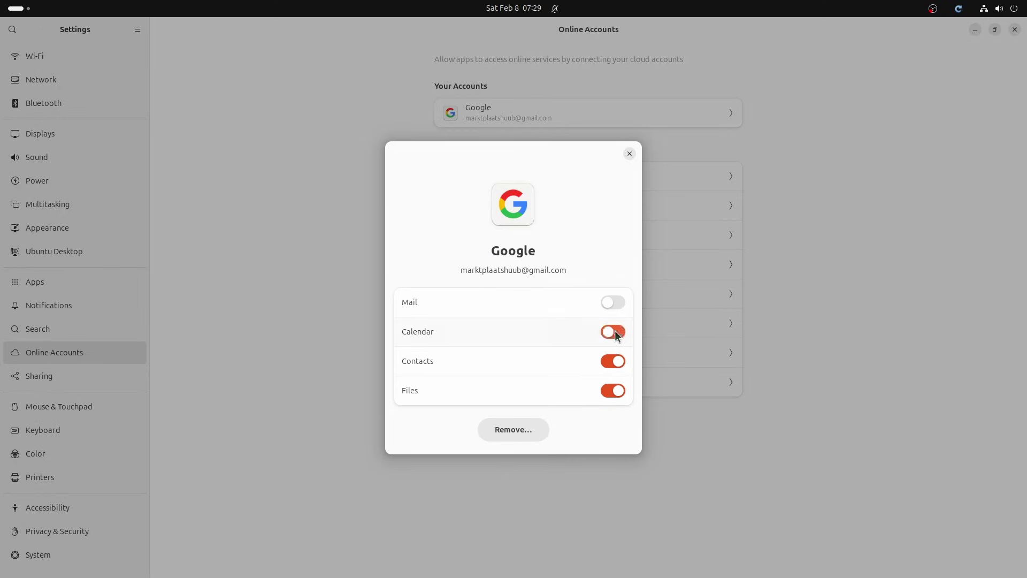
{"action": "left_click", "coordinate": [614, 362]}
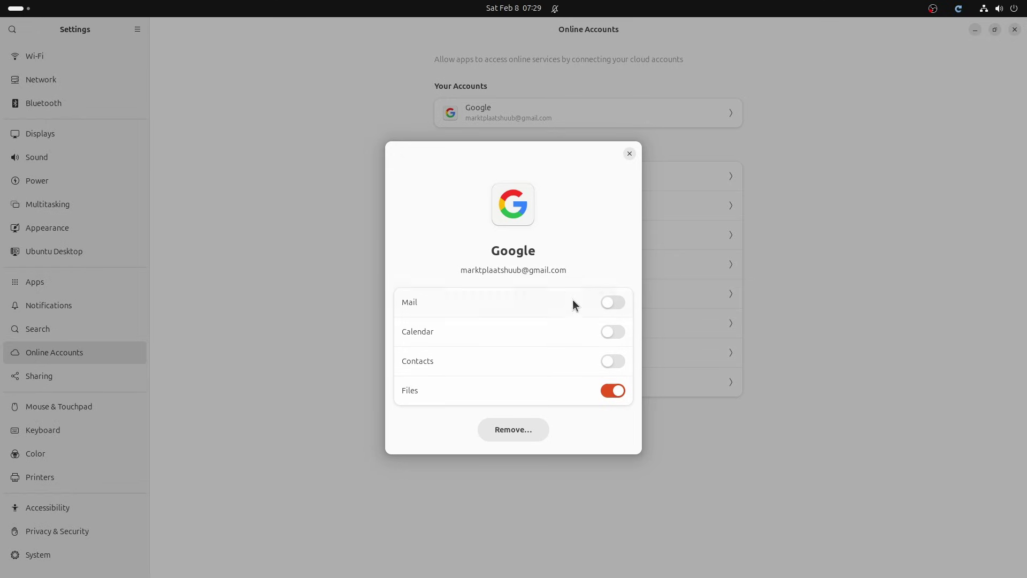
{"action": "left_click", "coordinate": [630, 154]}
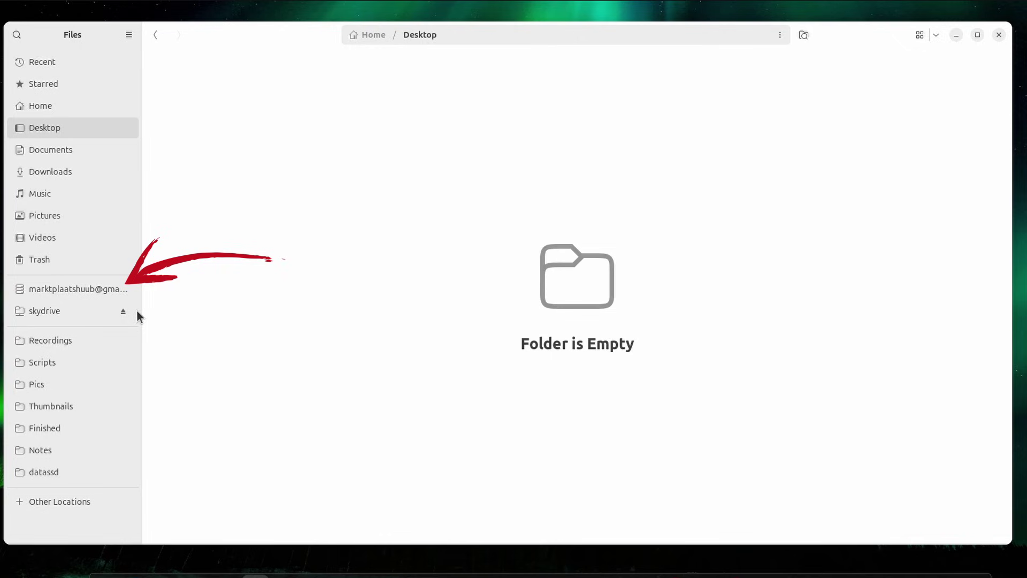
Expand My Drive on the Google Drive and preview, then close, the 'How to get started with Drive' PDF
{"action": "left_click", "coordinate": [128, 289]}
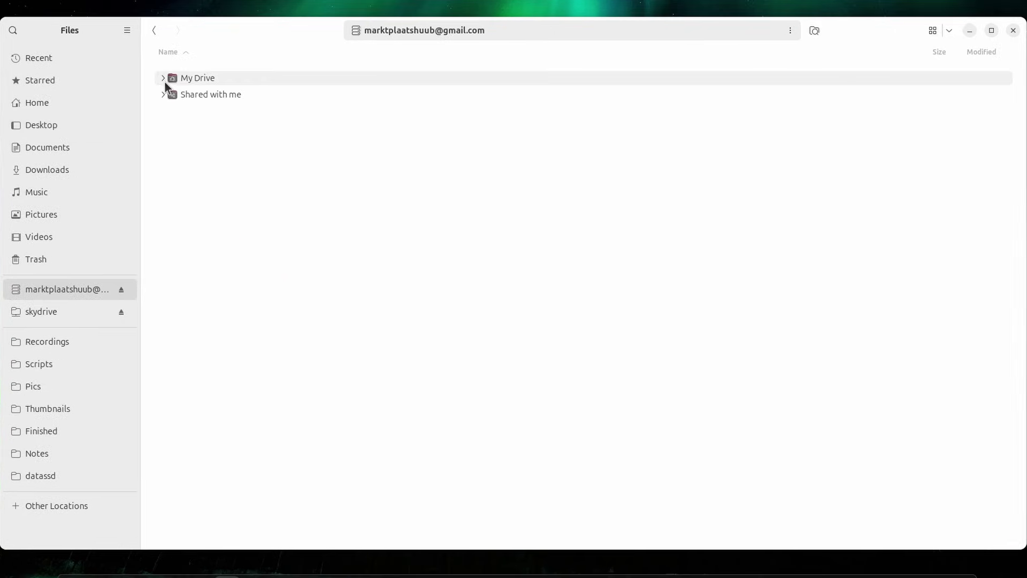
{"action": "left_click", "coordinate": [163, 79]}
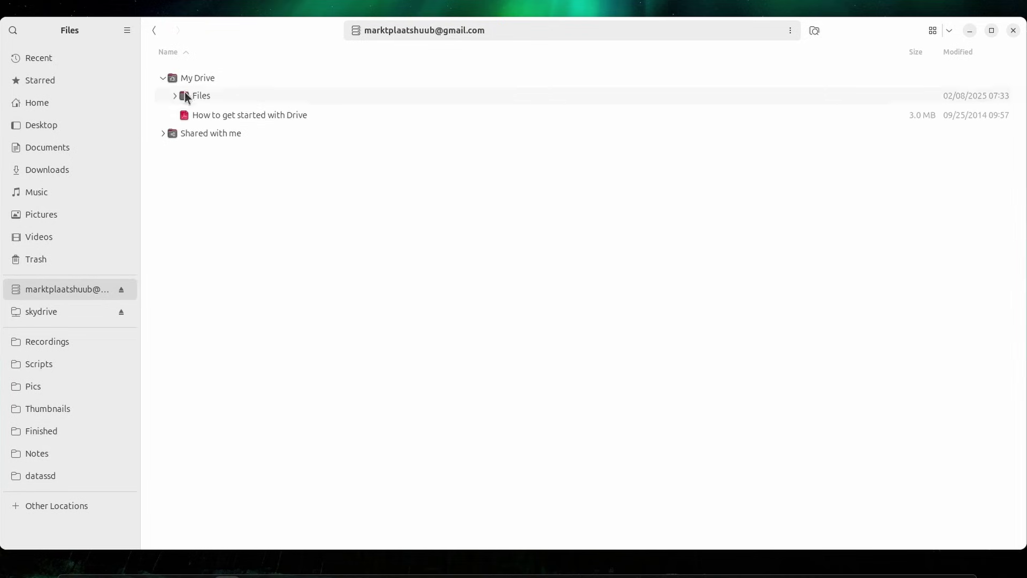
{"action": "double_click", "coordinate": [203, 116]}
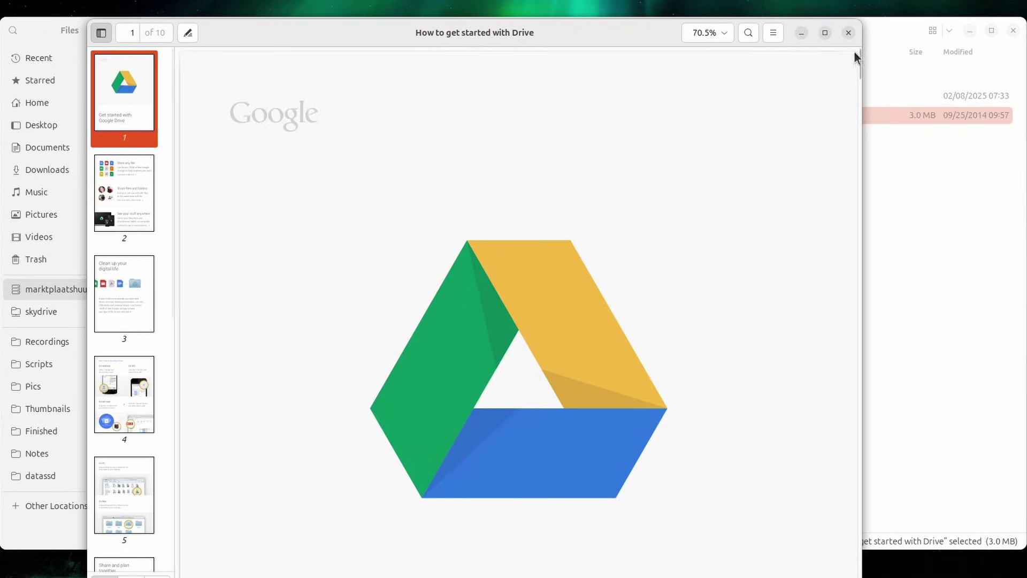
{"action": "left_click_drag", "start_coordinate": [858, 58], "coordinate": [861, 84]}
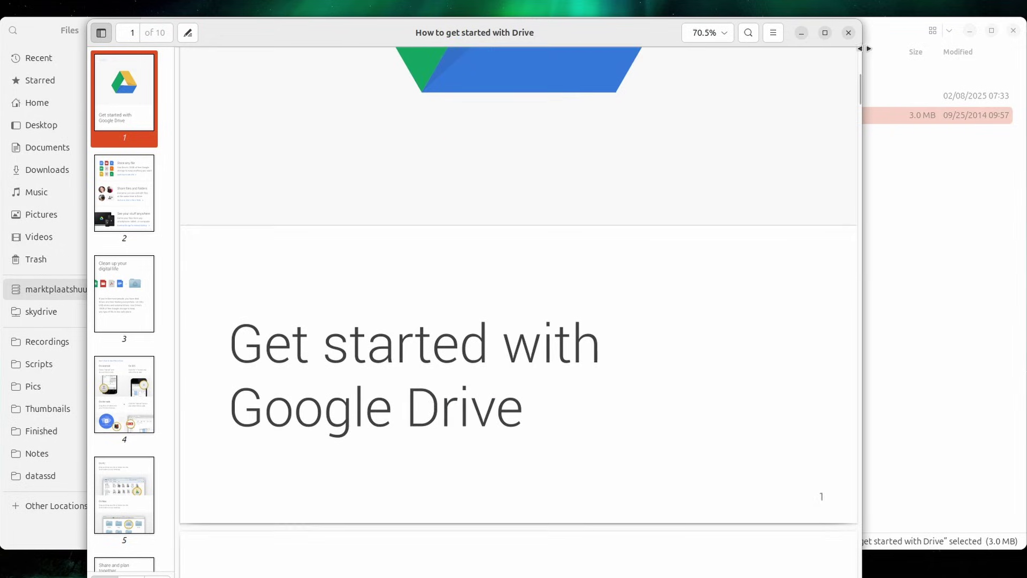
{"action": "left_click", "coordinate": [849, 33]}
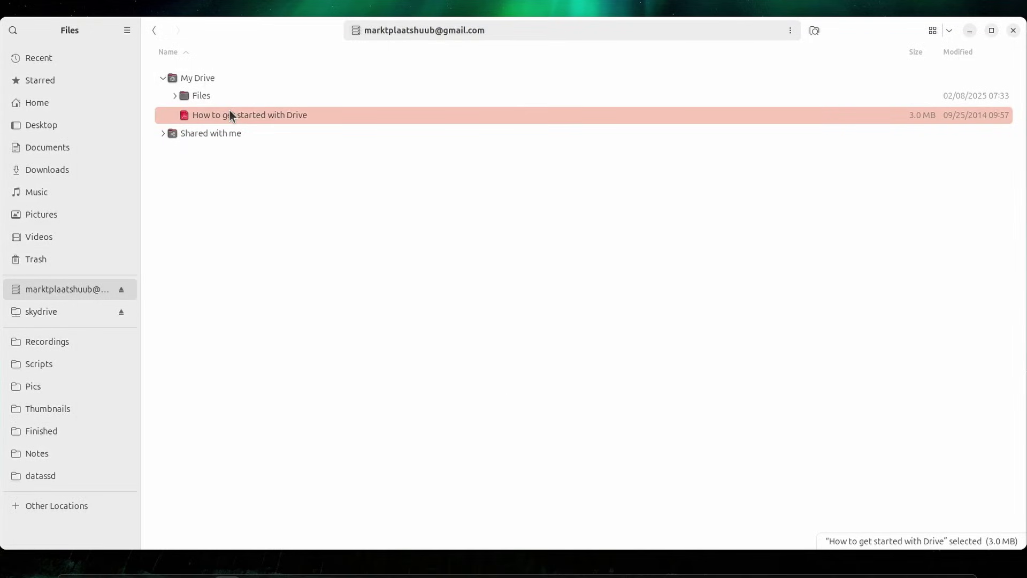
Type 'Test document' and save it as Test.txt in the Google Drive's My Drive
{"action": "type", "text": "Test documen"}
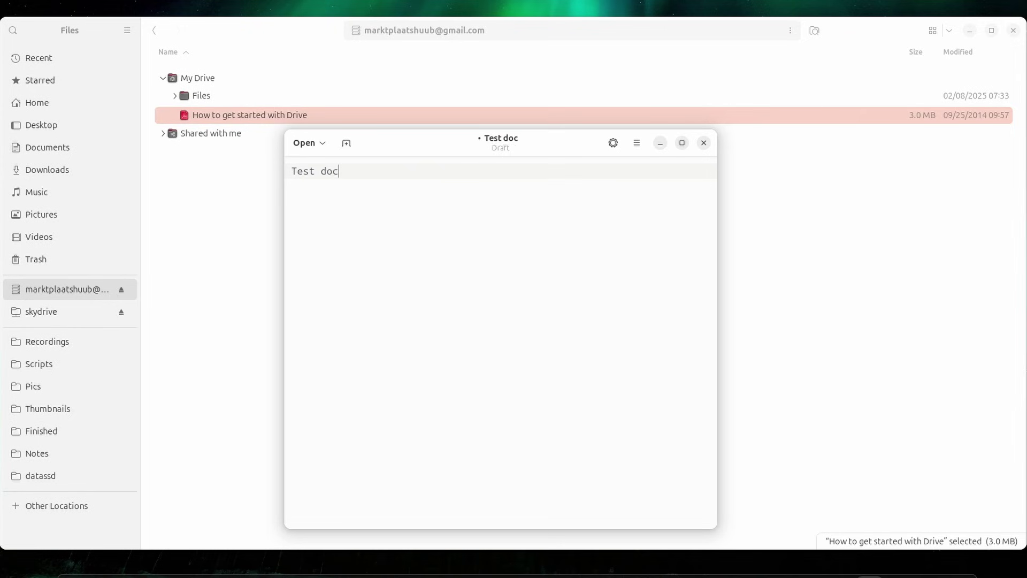
{"action": "type", "text": "t"}
{"action": "key", "text": "ctrl+s"}
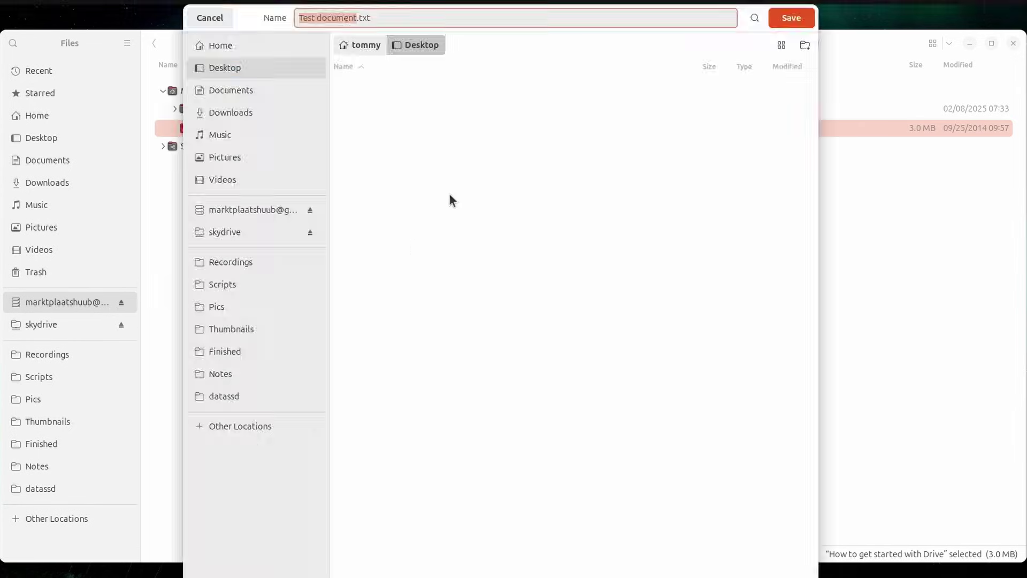
{"action": "left_click", "coordinate": [264, 211]}
{"action": "double_click", "coordinate": [371, 87]}
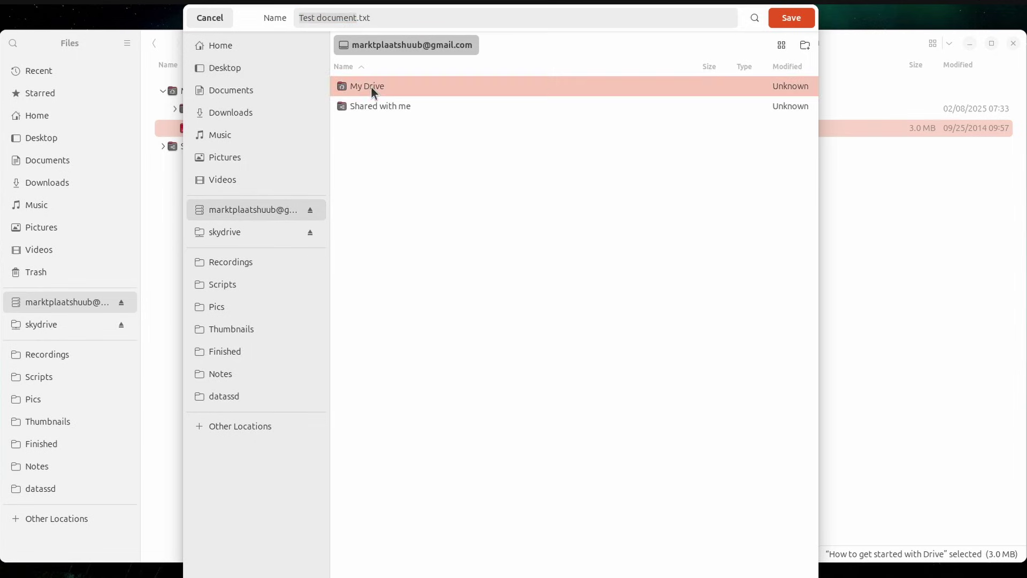
{"action": "left_click_drag", "start_coordinate": [356, 23], "coordinate": [275, 22]}
{"action": "type", "text": "Tes"}
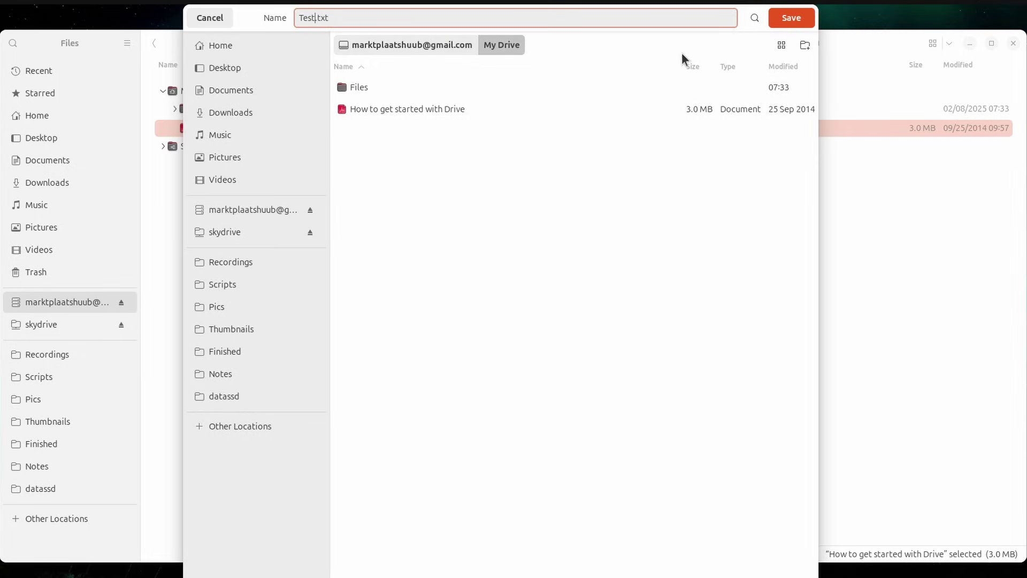
{"action": "left_click", "coordinate": [791, 20]}
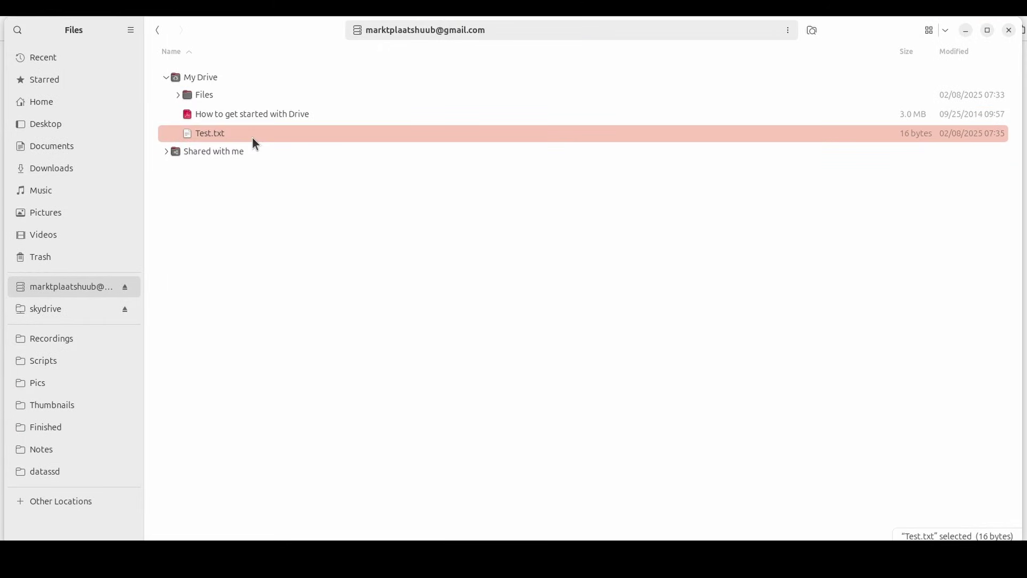
Copy Test.txt onto the local Desktop folder and select it there
{"action": "left_click_drag", "start_coordinate": [252, 136], "coordinate": [56, 125]}
{"action": "left_click", "coordinate": [56, 123]}
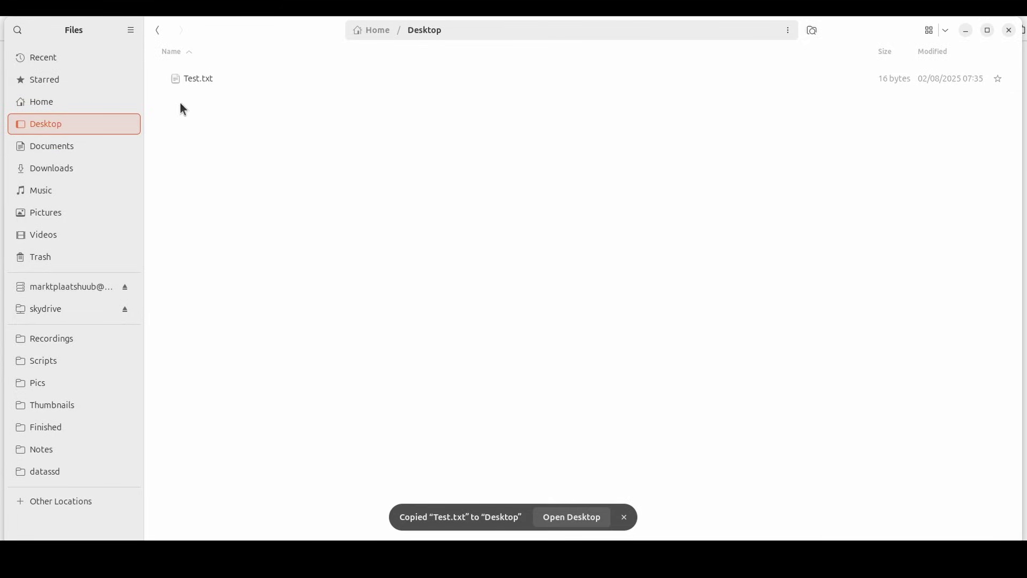
{"action": "left_click", "coordinate": [191, 82]}
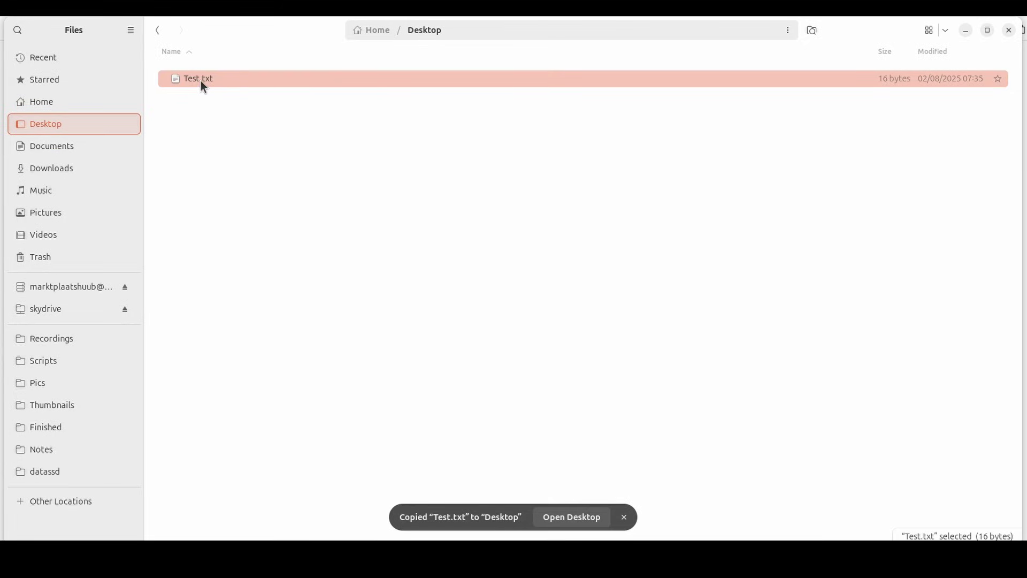
Duplicate Test.txt on the Desktop, rename the copy to Test2.txt, and bring up its context menu
{"action": "key", "text": "ctrl+v"}
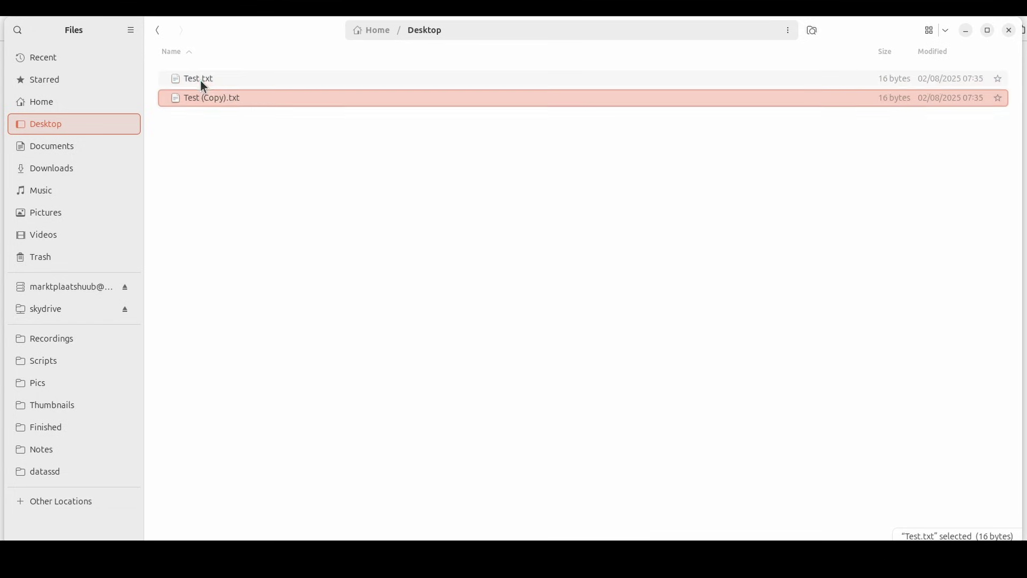
{"action": "key", "text": "F2"}
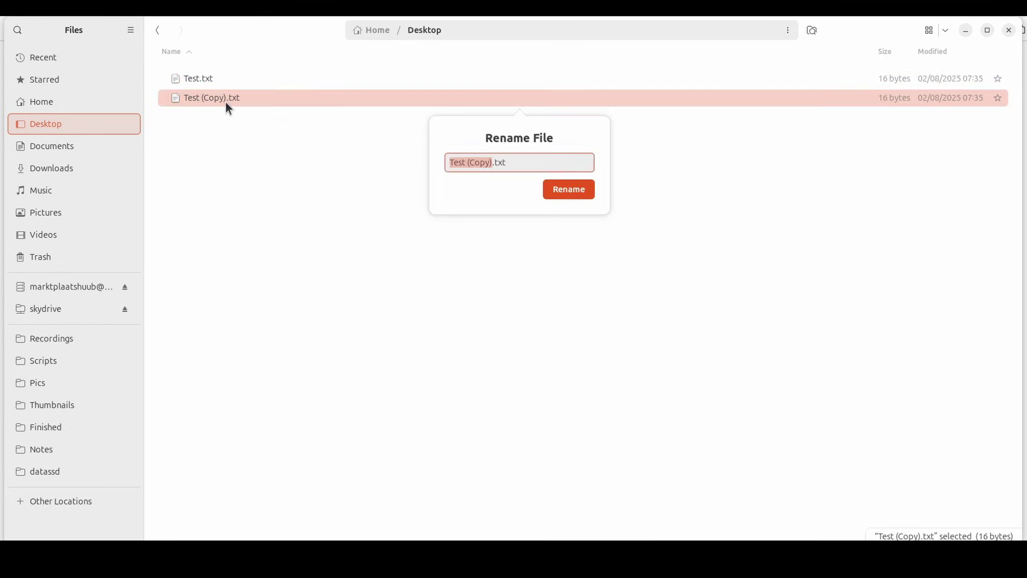
{"action": "type", "text": "Test2"}
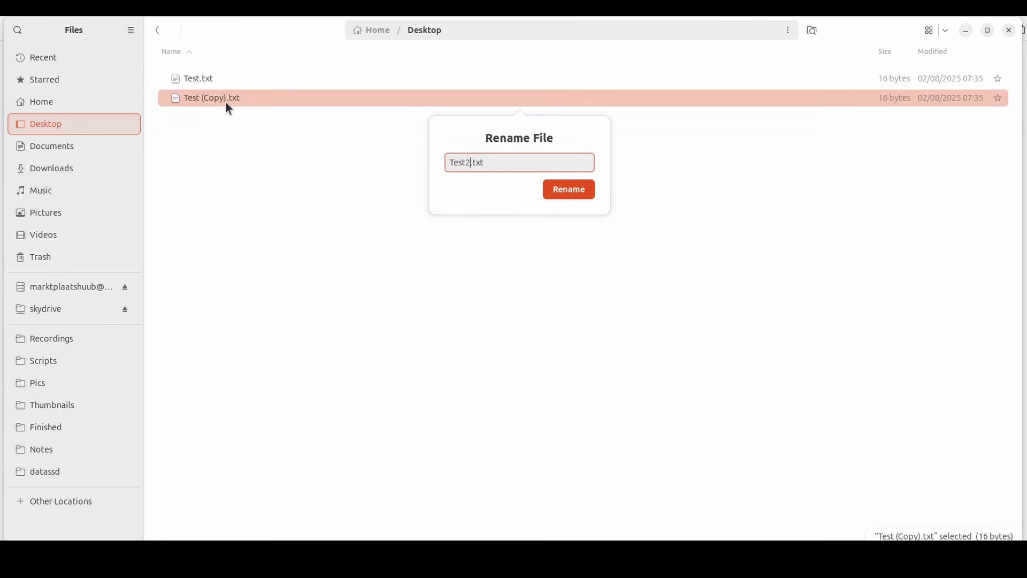
{"action": "key", "text": "Return"}
{"action": "left_click", "coordinate": [202, 102]}
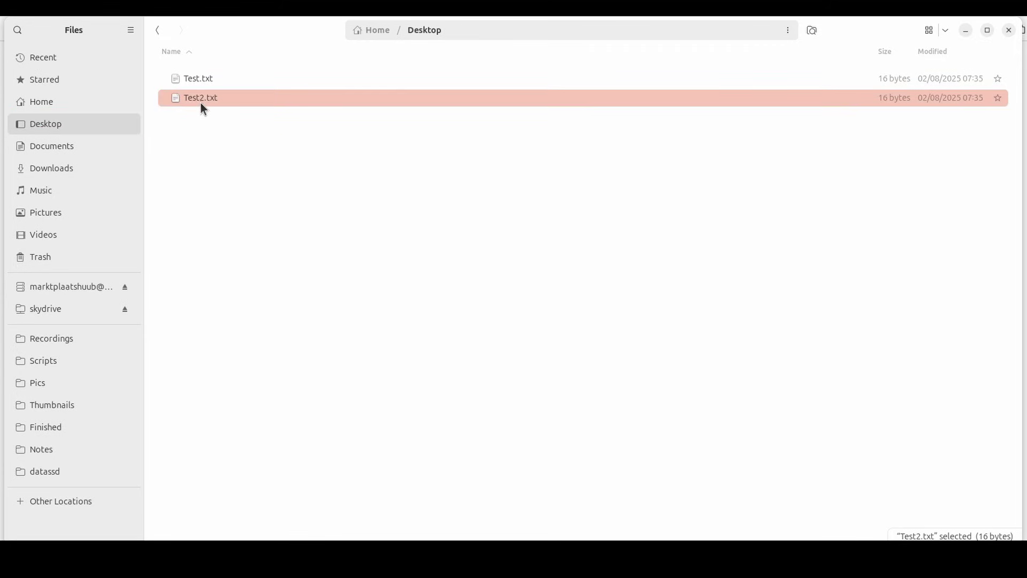
{"action": "right_click", "coordinate": [201, 101]}
Copy Test2.txt and paste it into the Google Drive's My Drive folder
{"action": "left_click", "coordinate": [236, 178]}
{"action": "left_click", "coordinate": [89, 287]}
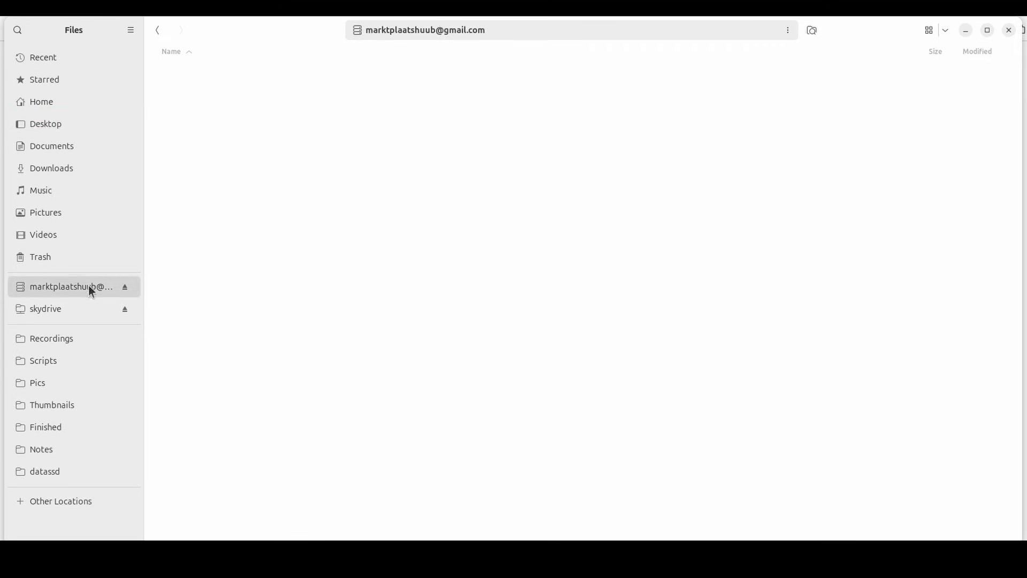
{"action": "double_click", "coordinate": [203, 77]}
{"action": "right_click", "coordinate": [256, 154]}
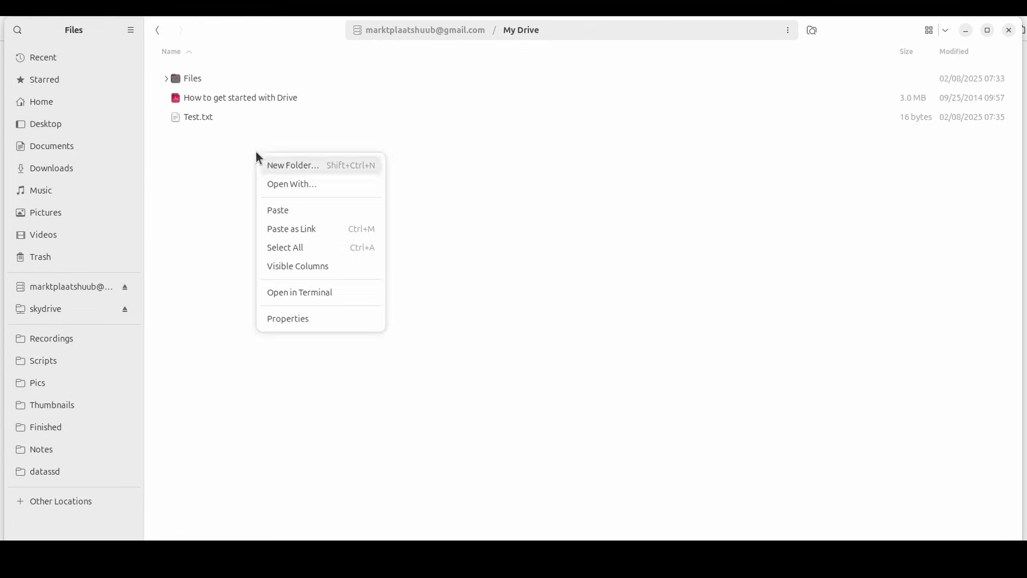
{"action": "left_click", "coordinate": [280, 209]}
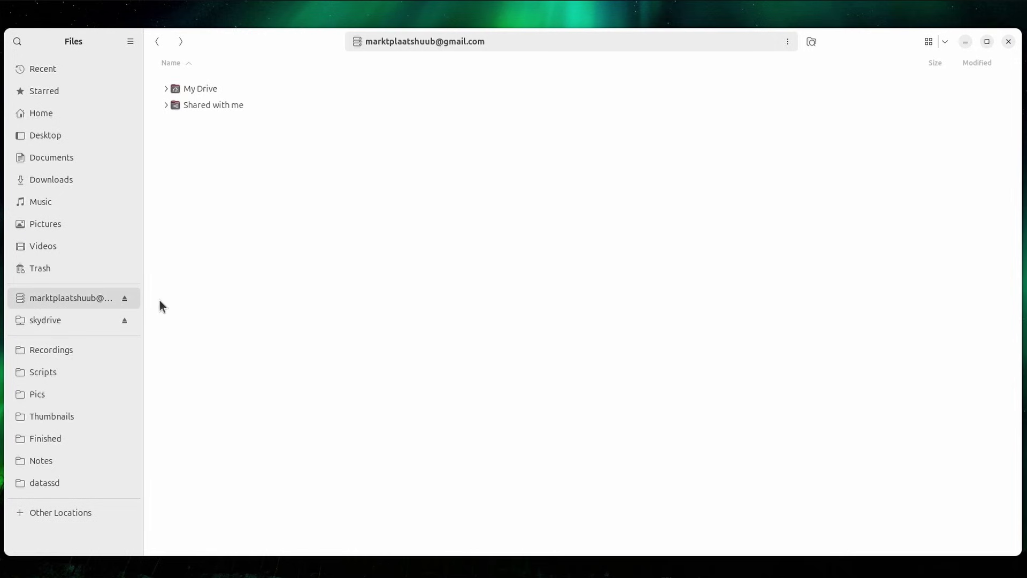
Eject the Google Drive account in the sidebar and reconnect it so My Drive reappears
{"action": "left_click", "coordinate": [125, 298]}
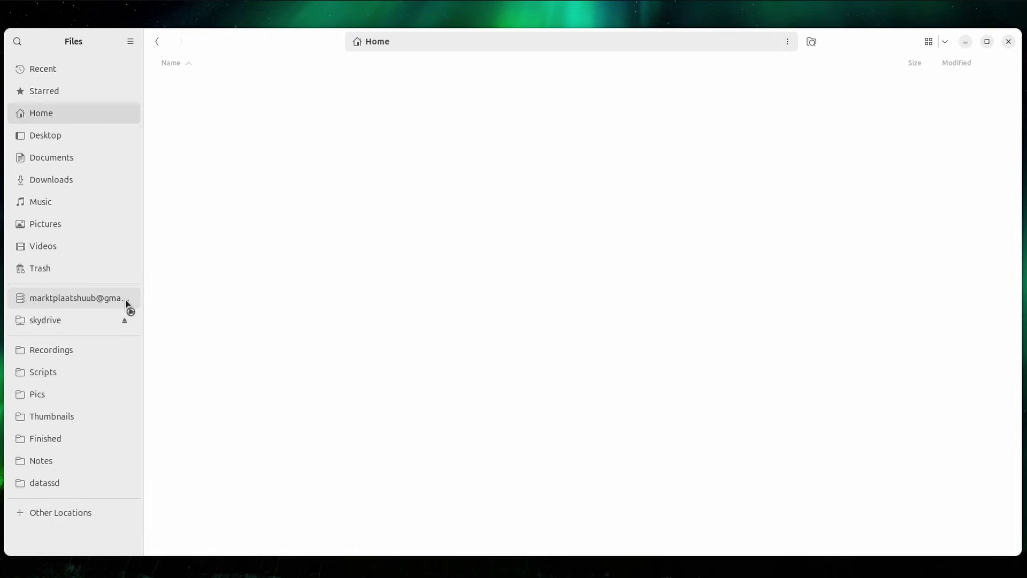
{"action": "left_click", "coordinate": [67, 296]}
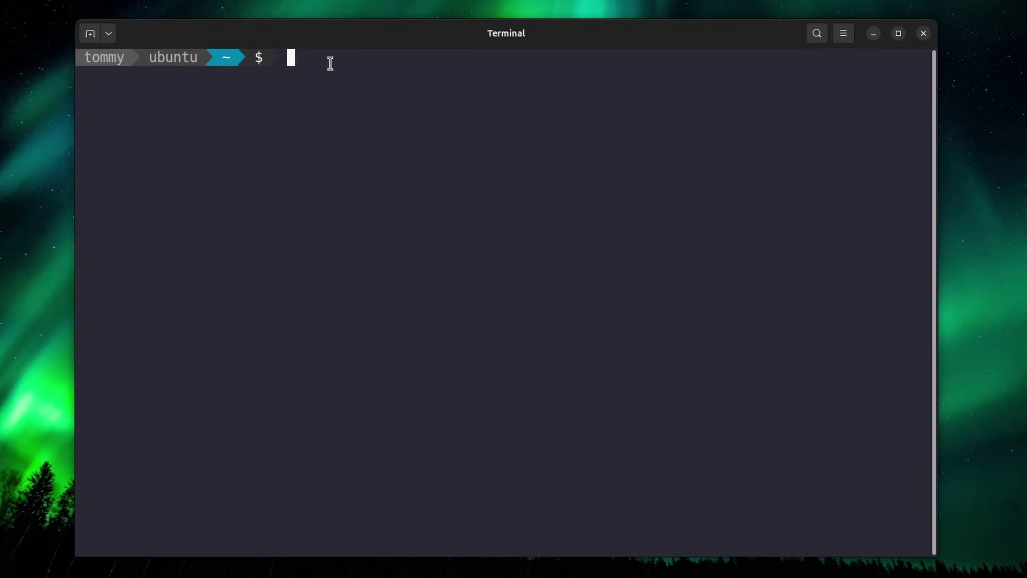
Paste and run the sudo add-apt-repository command for ppa:alessandro-strada/ppa
{"action": "right_click", "coordinate": [308, 57]}
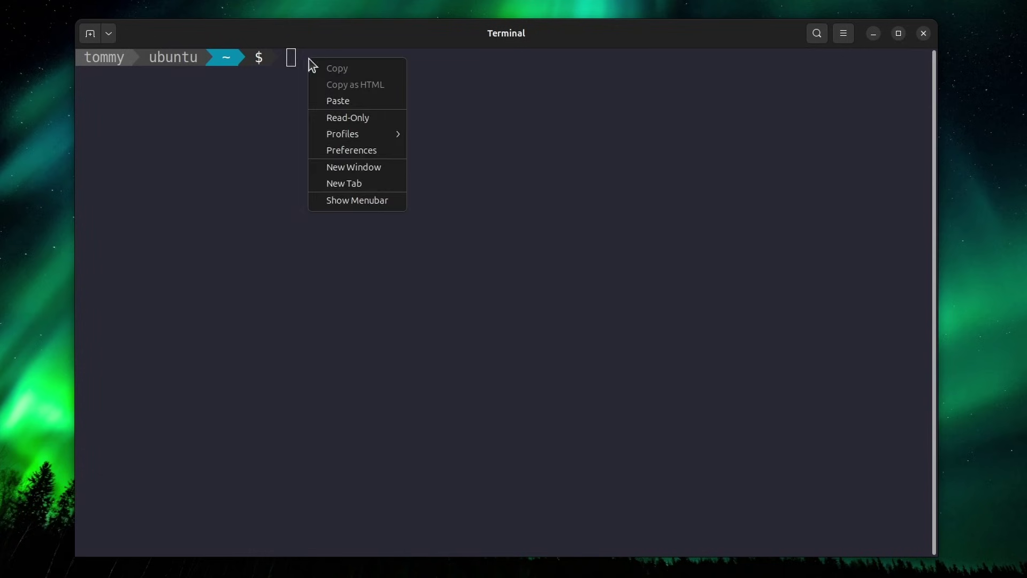
{"action": "left_click", "coordinate": [335, 98]}
{"action": "key", "text": "Return"}
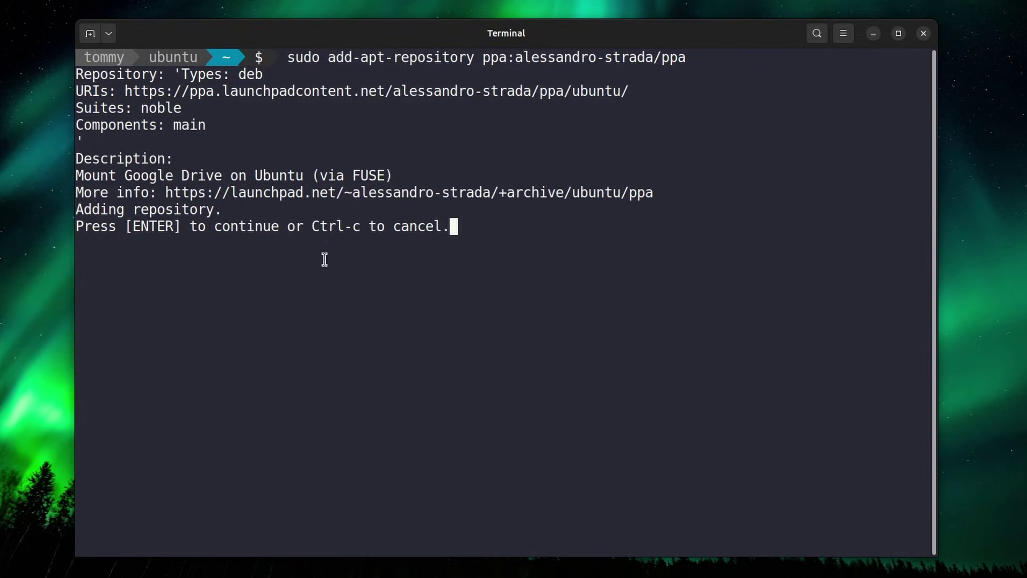
Review the repository description and its More info link, then confirm adding the PPA
{"action": "triple_click", "coordinate": [194, 177]}
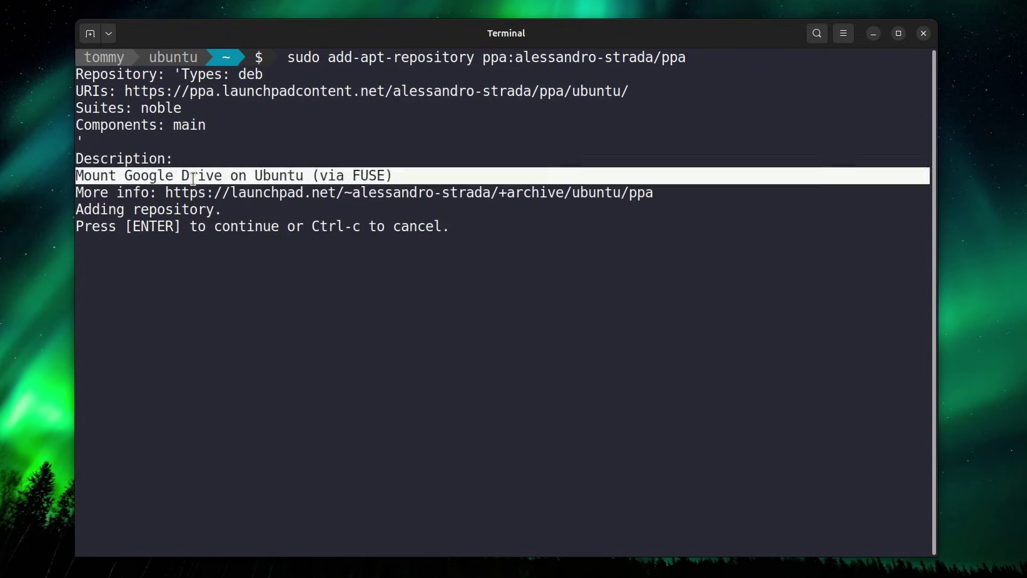
{"action": "left_click", "coordinate": [357, 198]}
{"action": "right_click", "coordinate": [357, 195]}
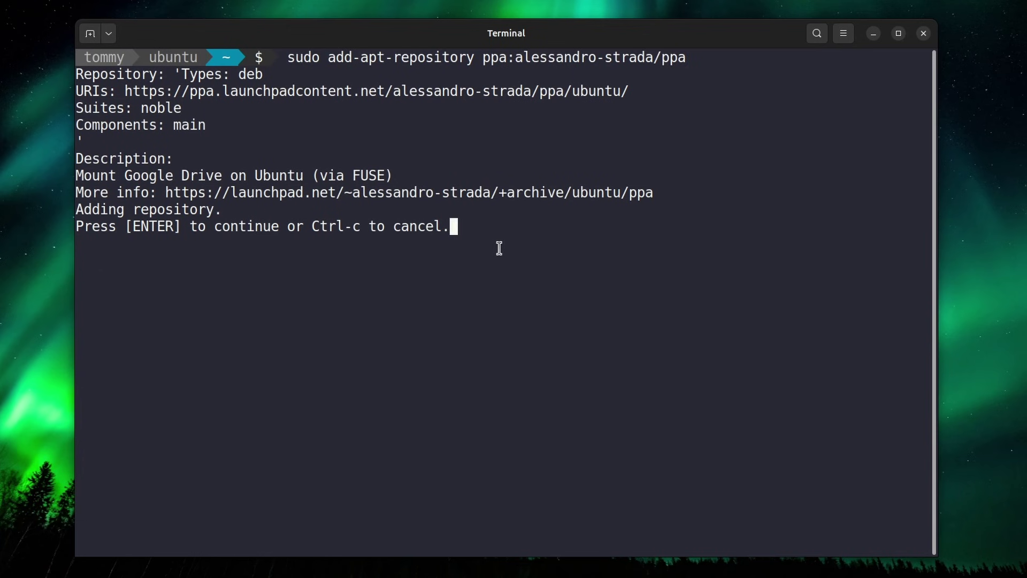
{"action": "key", "text": "Return"}
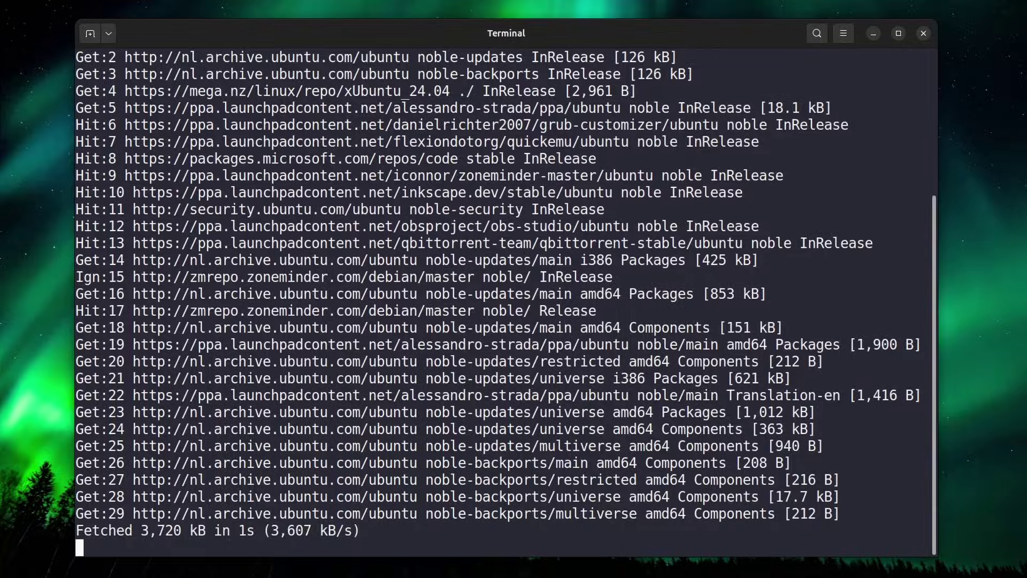
Clear the terminal and refresh the package lists with sudo apt update
{"action": "key", "text": "ctrl+l"}
{"action": "type", "text": "s"}
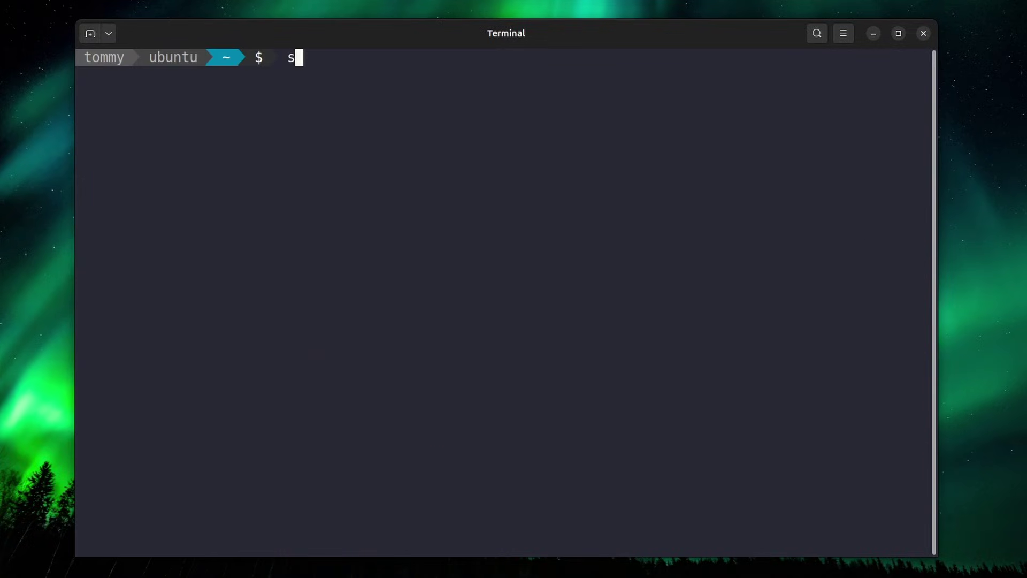
{"action": "type", "text": "udo apt update"}
{"action": "key", "text": "Return"}
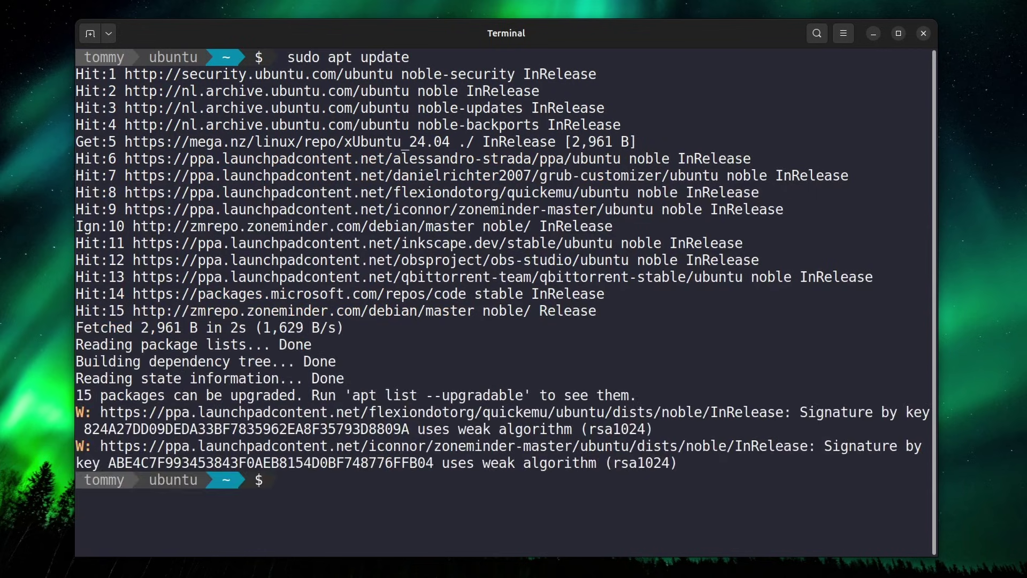
Install google-drive-ocamlfuse with apt, then run it and see it request a client ID and secret
{"action": "key", "text": "ctrl+l"}
{"action": "right_click", "coordinate": [510, 123]}
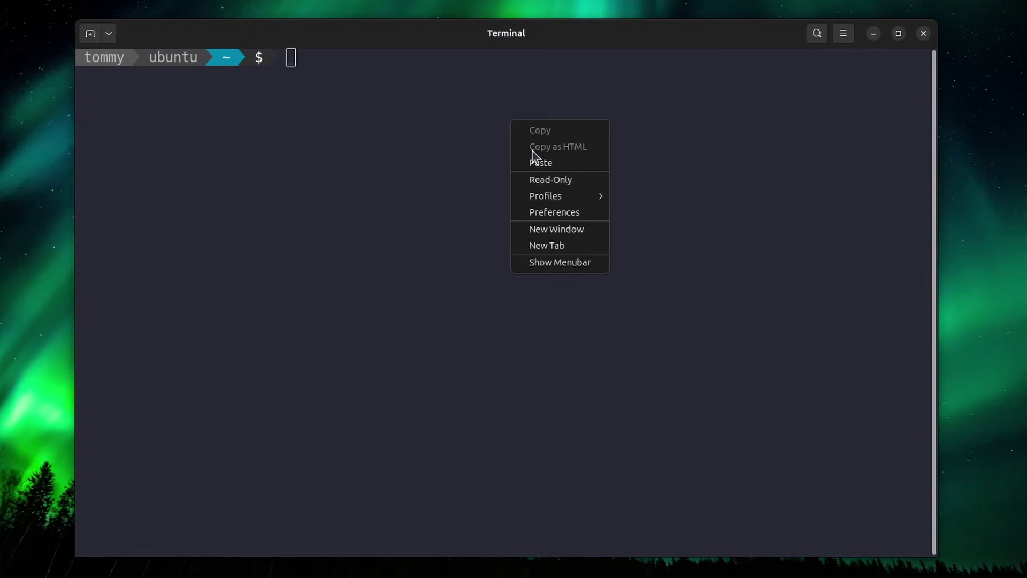
{"action": "left_click", "coordinate": [535, 160]}
{"action": "key", "text": "End"}
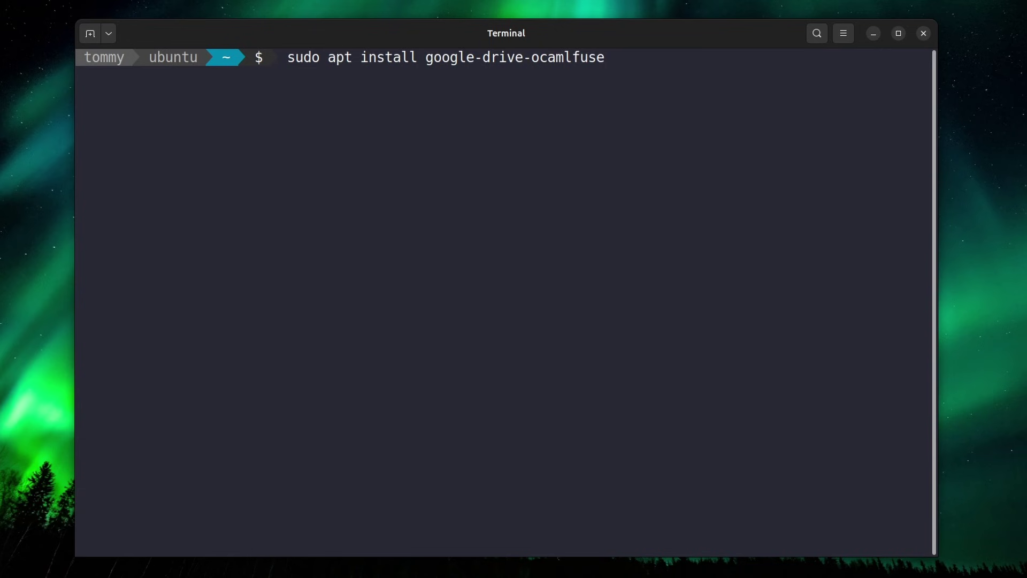
{"action": "key", "text": "Return"}
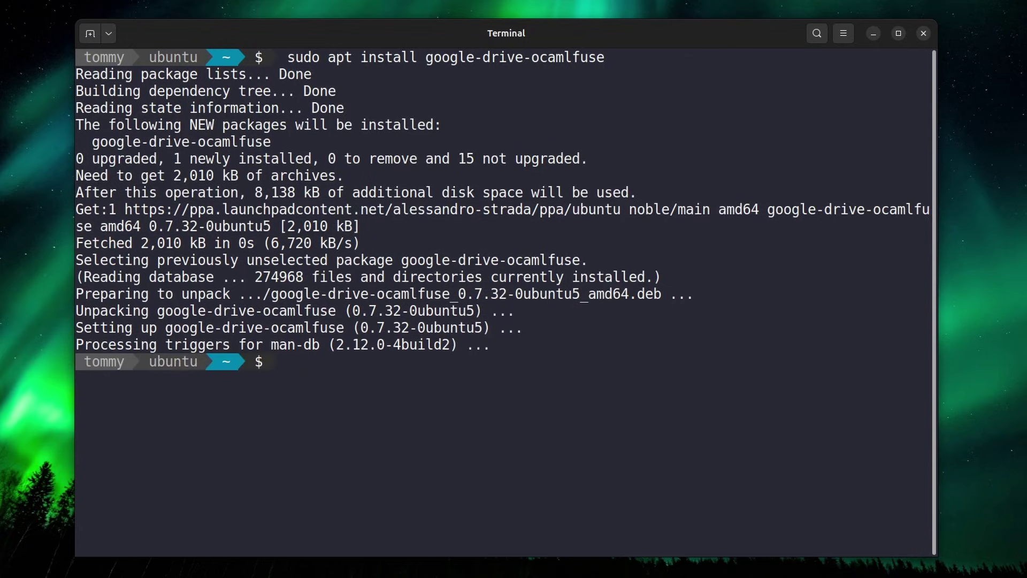
{"action": "type", "text": "google-d"}
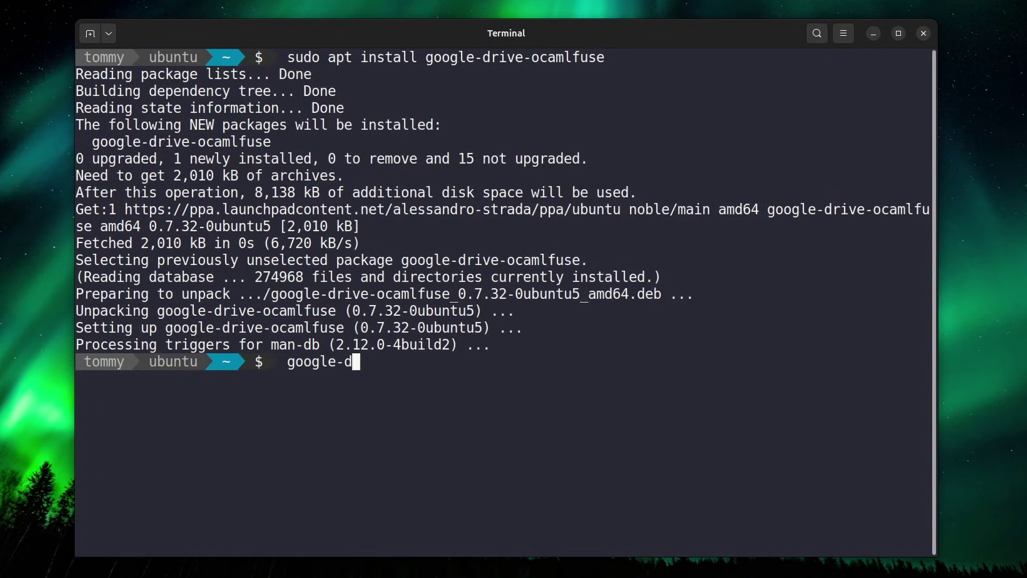
{"action": "type", "text": "rive-ocamlfu"}
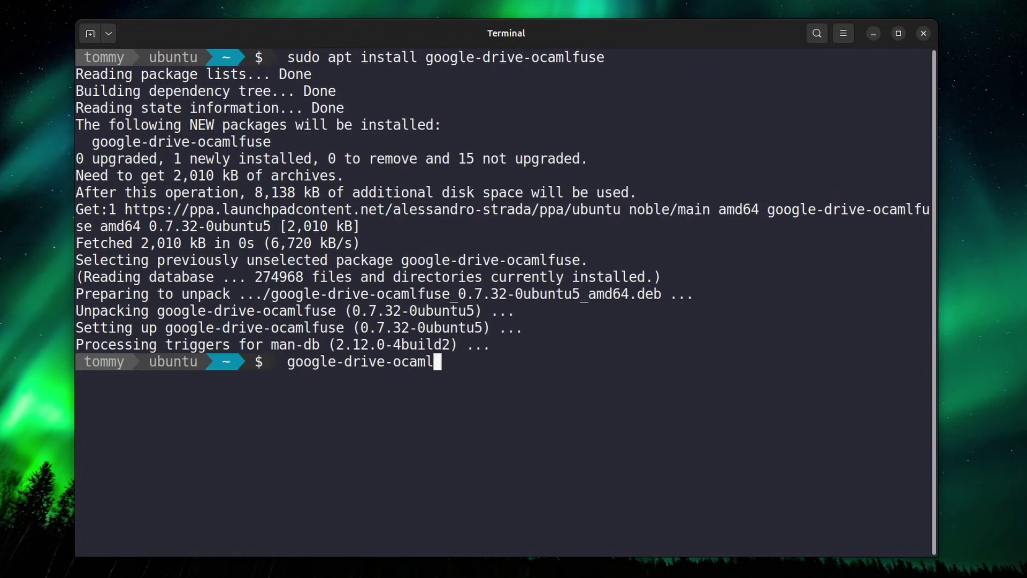
{"action": "type", "text": "se"}
{"action": "key", "text": "Return"}
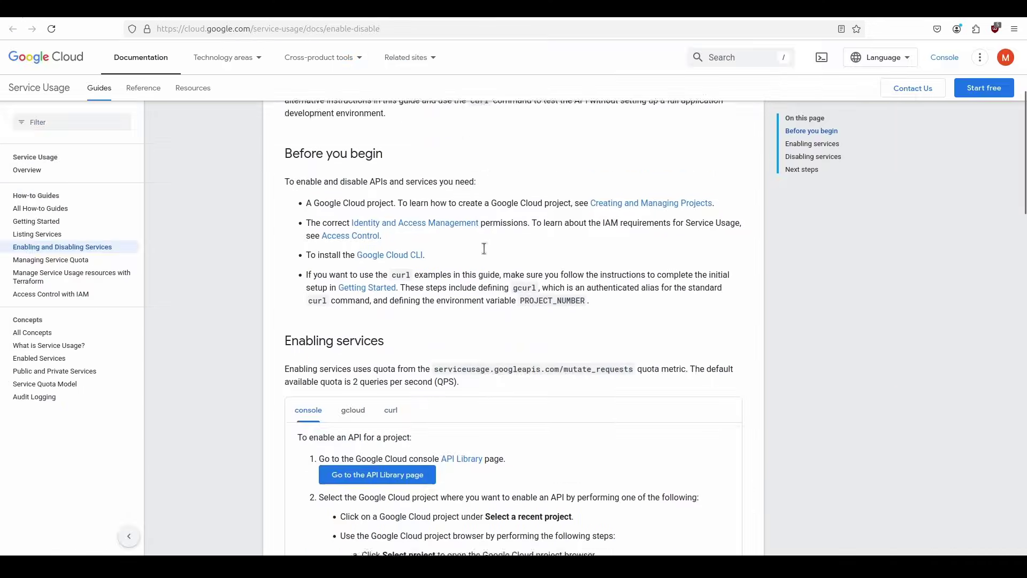
Scroll the Enabling and Disabling Services docs down to Enabling services and back to Before you begin
{"action": "scroll", "coordinate": [484, 259], "scroll_direction": "down", "scroll_amount": 3}
{"action": "scroll", "coordinate": [484, 259], "scroll_direction": "up", "scroll_amount": 3}
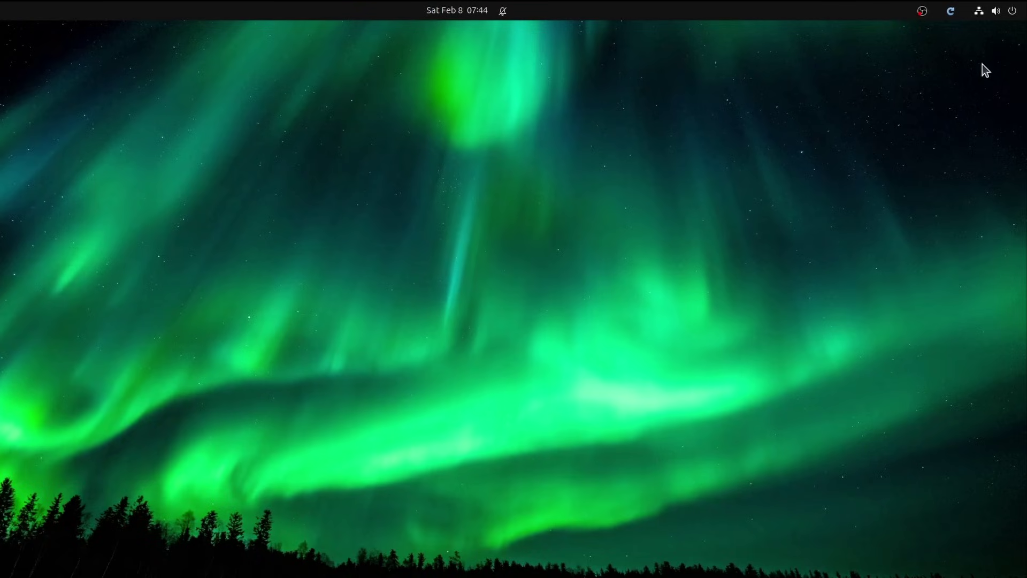
Remove the connected Google account from Settings' Online Accounts and confirm the removal
{"action": "left_click", "coordinate": [1011, 12]}
{"action": "left_click", "coordinate": [837, 46]}
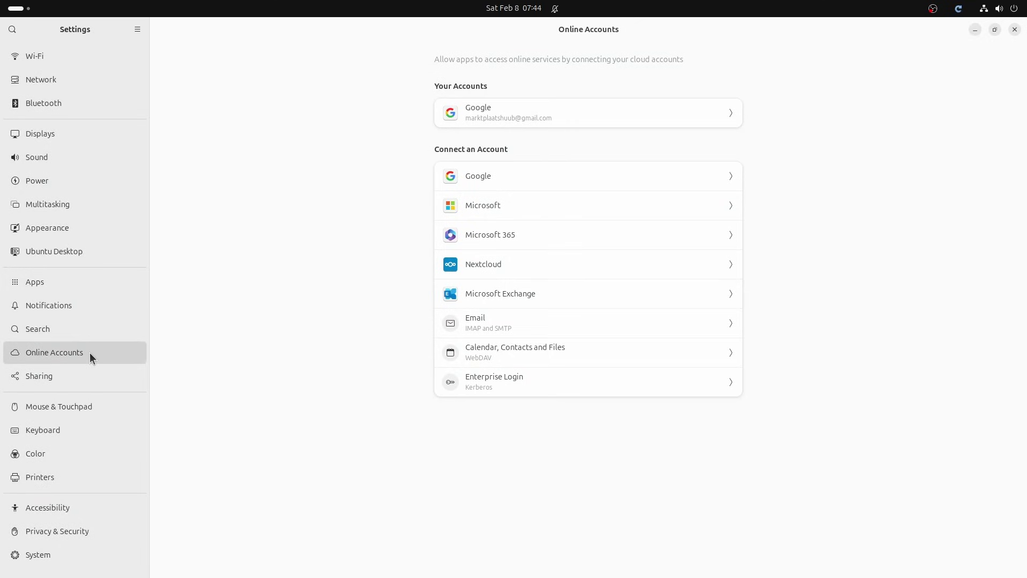
{"action": "left_click", "coordinate": [670, 111]}
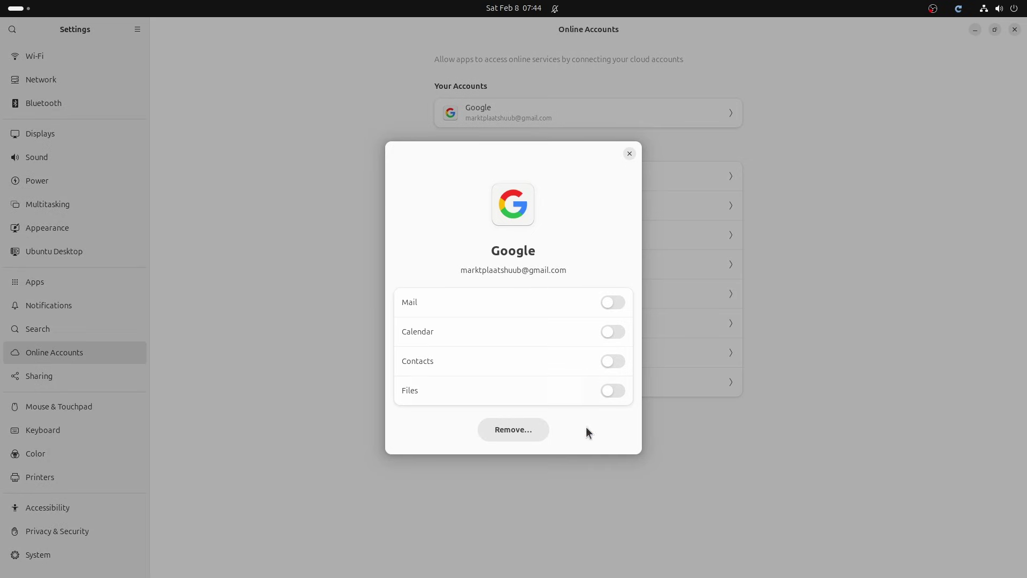
{"action": "left_click", "coordinate": [527, 435]}
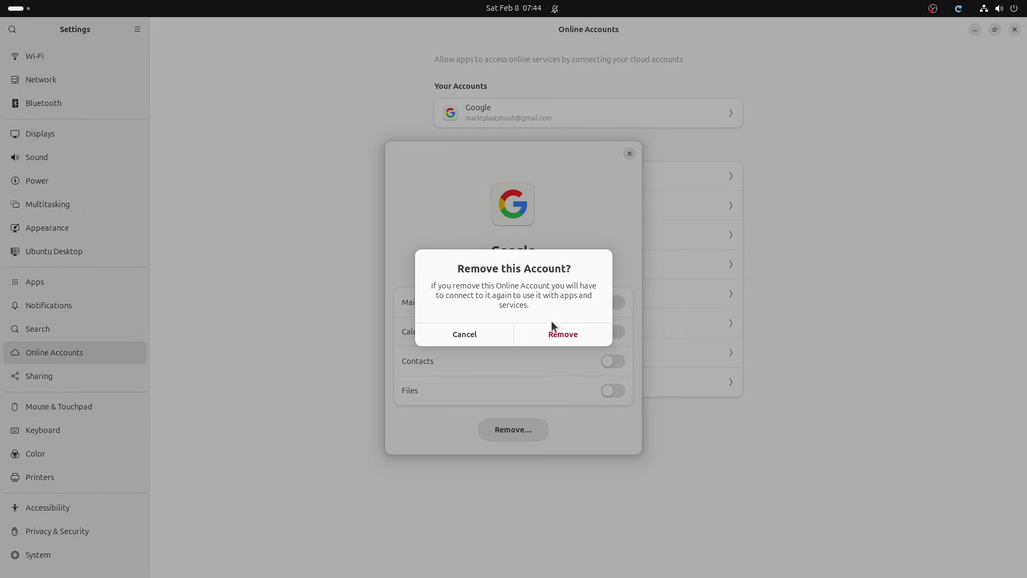
{"action": "left_click", "coordinate": [550, 339]}
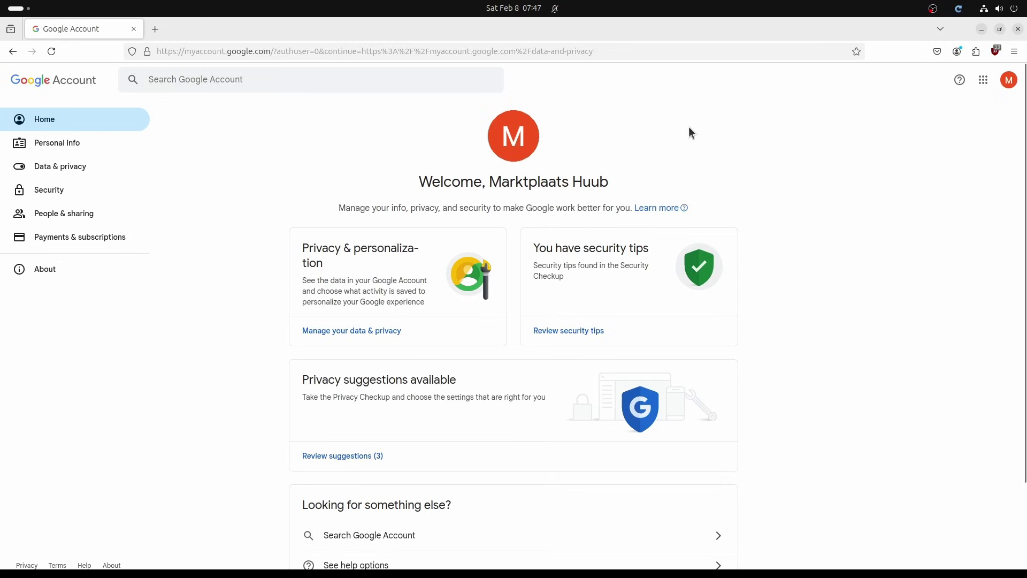
Go to the Google Account's Data & privacy page and open Third-party apps & services
{"action": "left_click", "coordinate": [85, 167]}
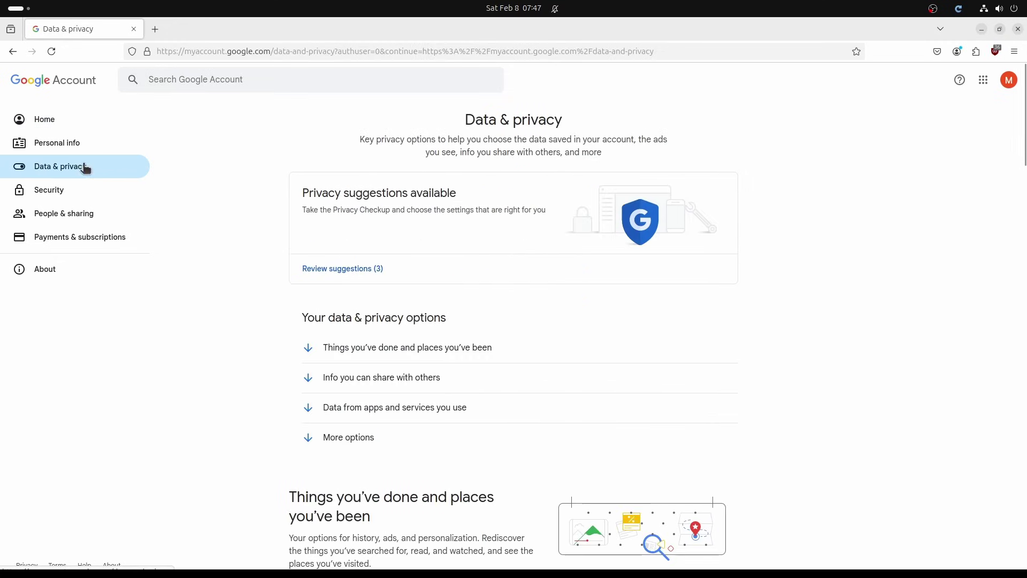
{"action": "scroll", "coordinate": [817, 315], "scroll_direction": "down", "scroll_amount": 5}
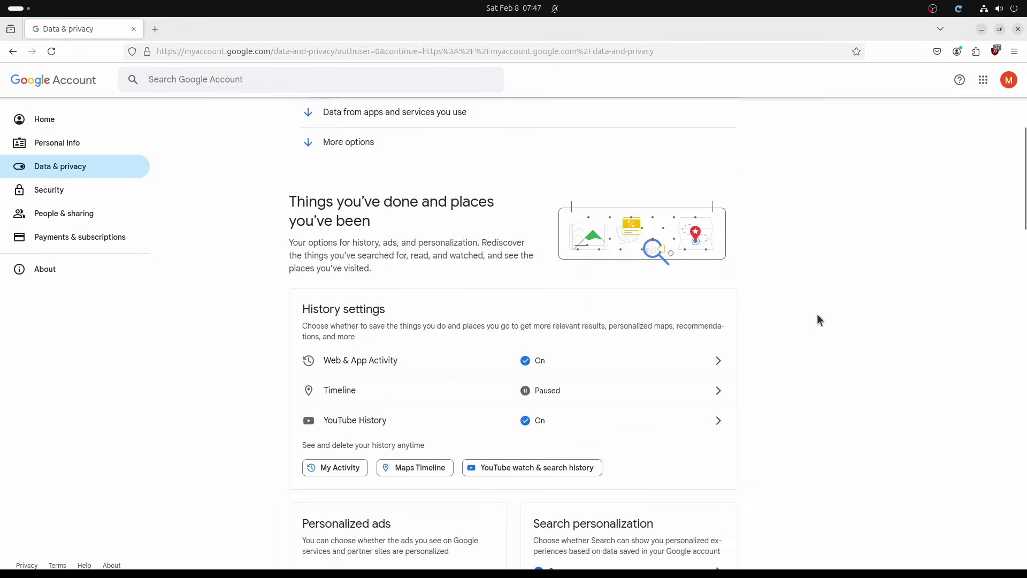
{"action": "scroll", "coordinate": [818, 314], "scroll_direction": "down", "scroll_amount": 12}
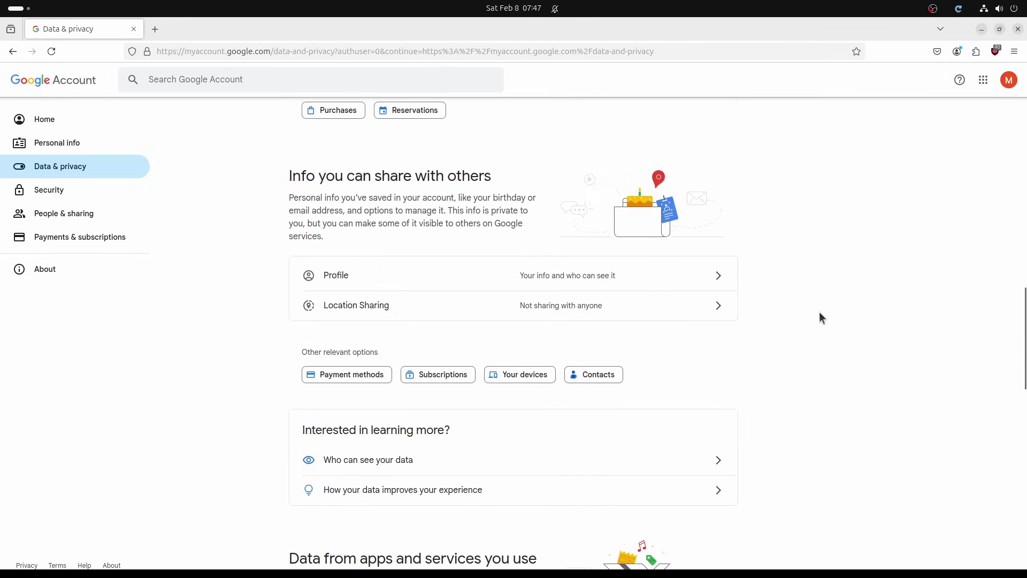
{"action": "scroll", "coordinate": [822, 318], "scroll_direction": "down", "scroll_amount": 6}
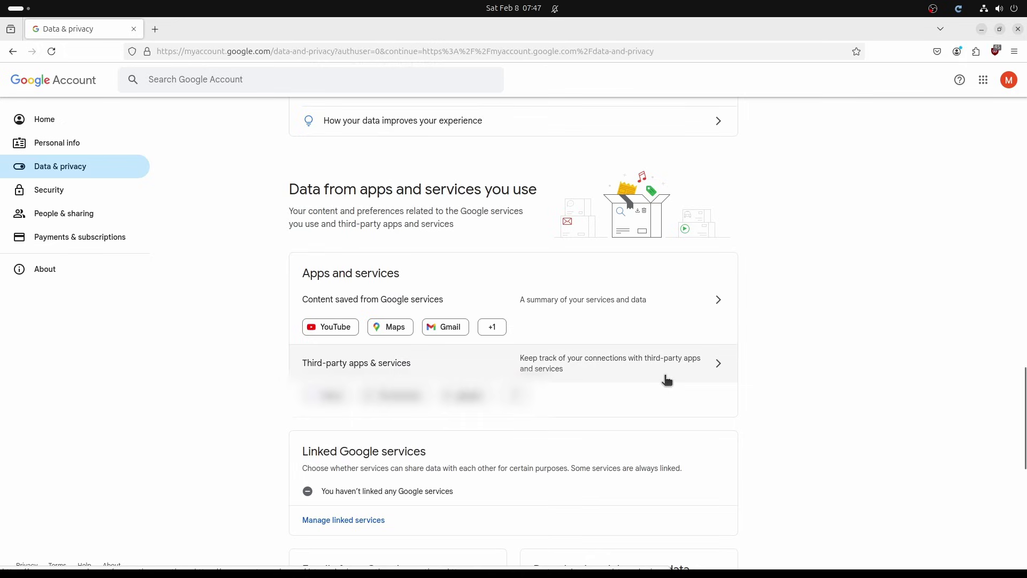
{"action": "left_click", "coordinate": [667, 380]}
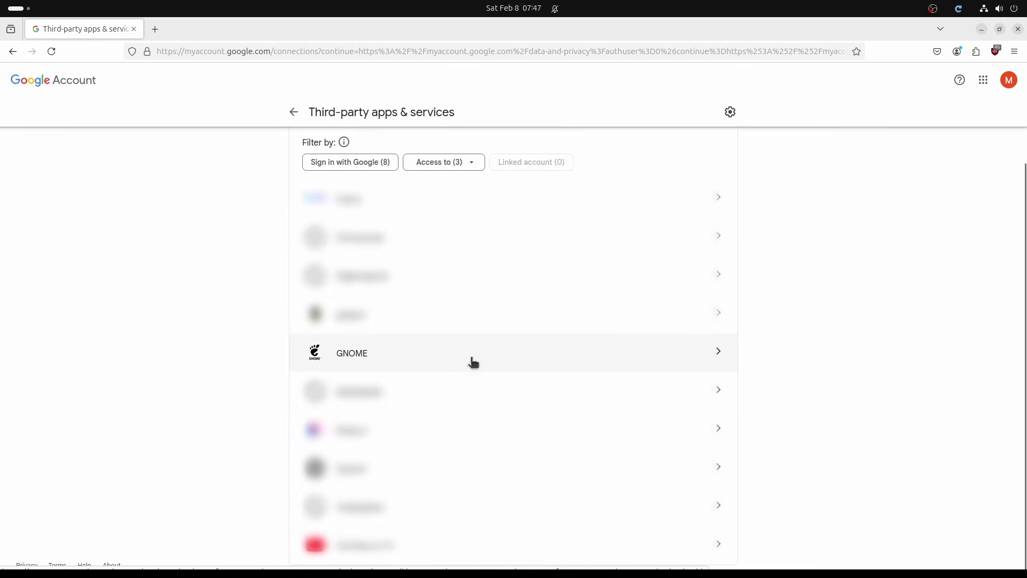
Delete all of GNOME's connections to the account, confirm, and dismiss the notice
{"action": "left_click", "coordinate": [471, 357]}
{"action": "scroll", "coordinate": [571, 383], "scroll_direction": "down", "scroll_amount": 2}
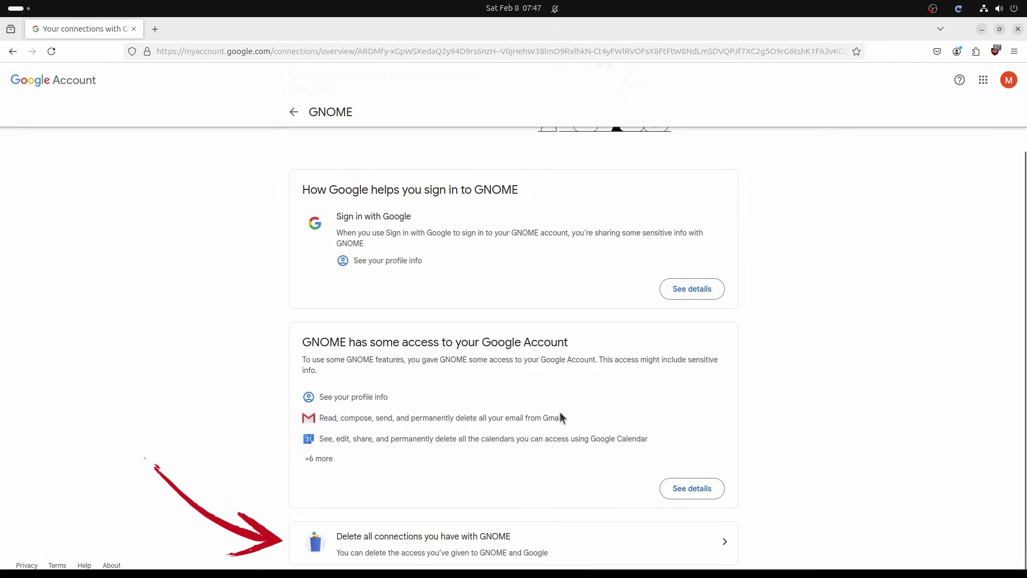
{"action": "left_click", "coordinate": [449, 556]}
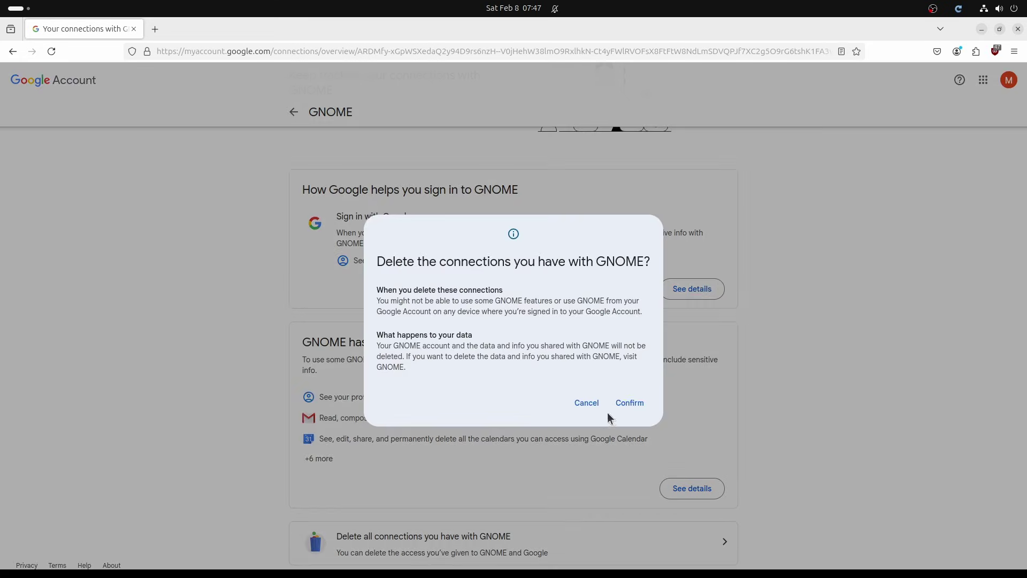
{"action": "left_click", "coordinate": [625, 408]}
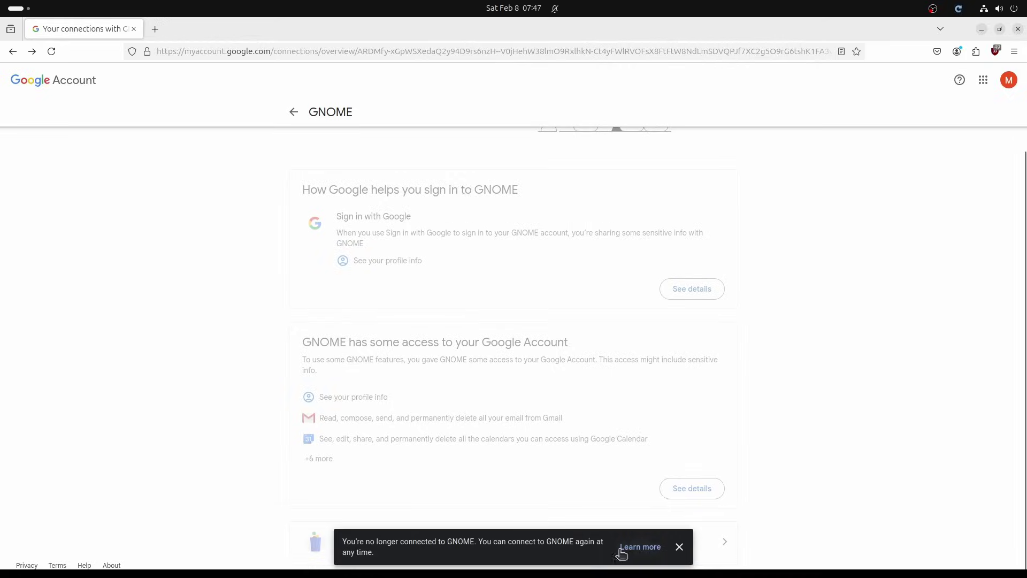
{"action": "left_click", "coordinate": [679, 548]}
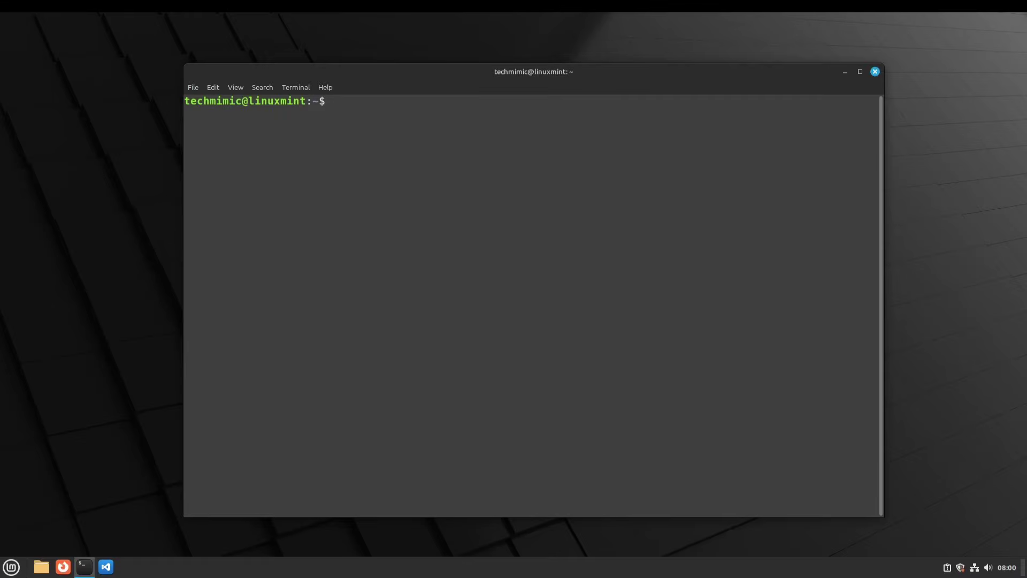
Run neofetch to confirm the OS is Linux Mint 22, then close the terminal
{"action": "type", "text": "neofetc"}
{"action": "type", "text": "h"}
{"action": "key", "text": "Return"}
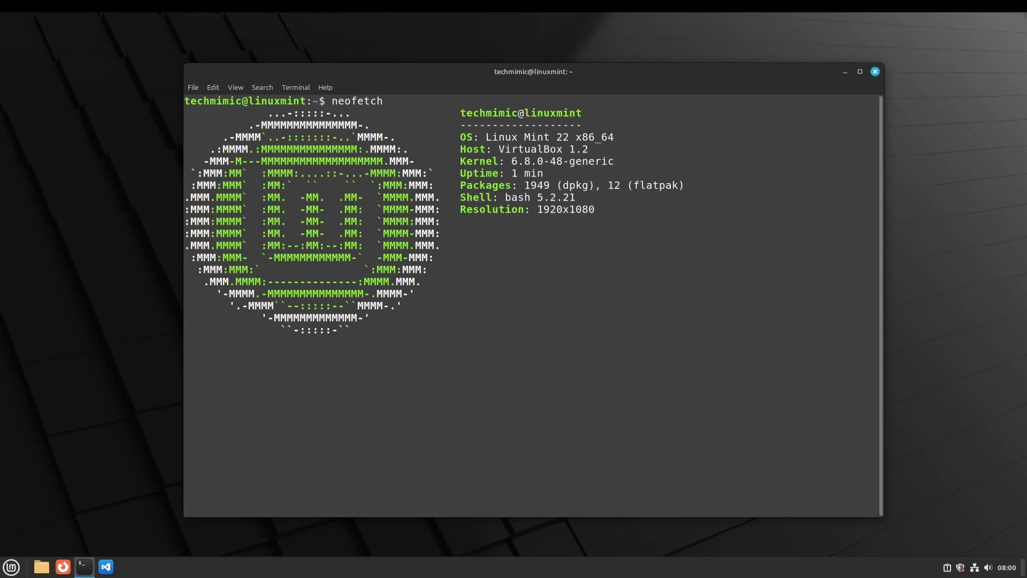
{"action": "left_click_drag", "start_coordinate": [486, 137], "coordinate": [614, 139]}
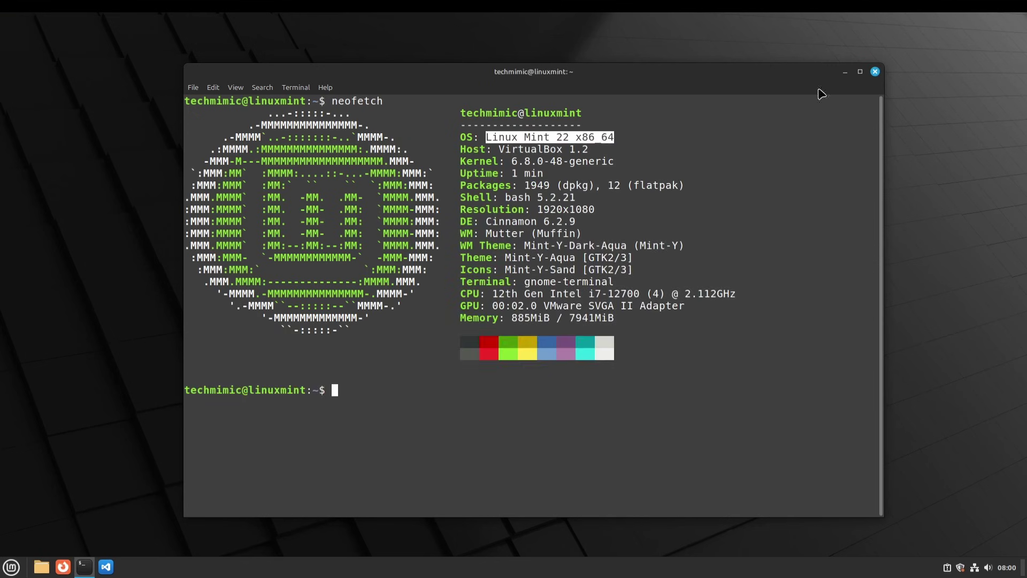
{"action": "left_click", "coordinate": [875, 71]}
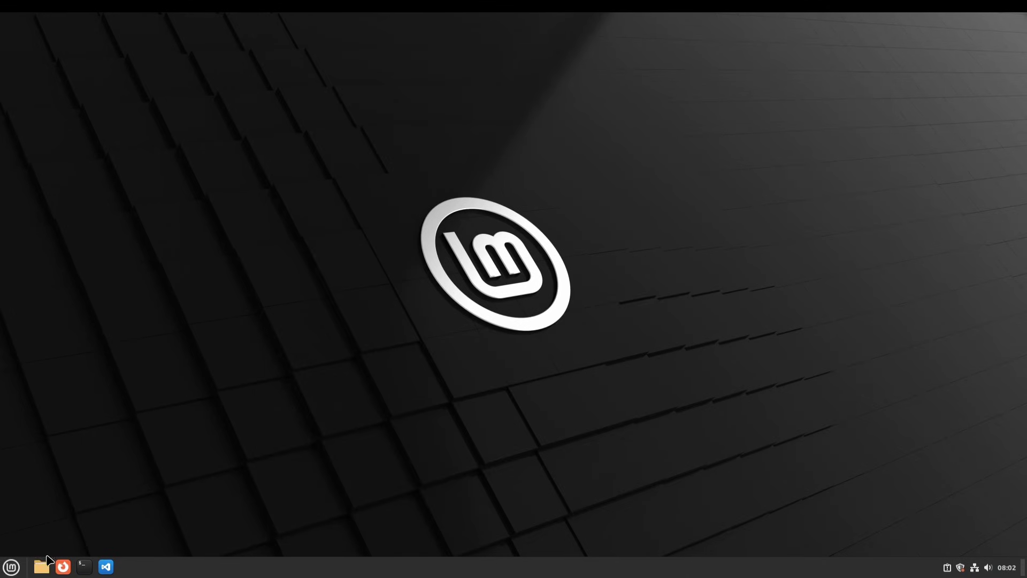
Open Online Accounts from the Menu and start adding a Google account
{"action": "left_click", "coordinate": [10, 567]}
{"action": "mouse_move", "coordinate": [114, 417]}
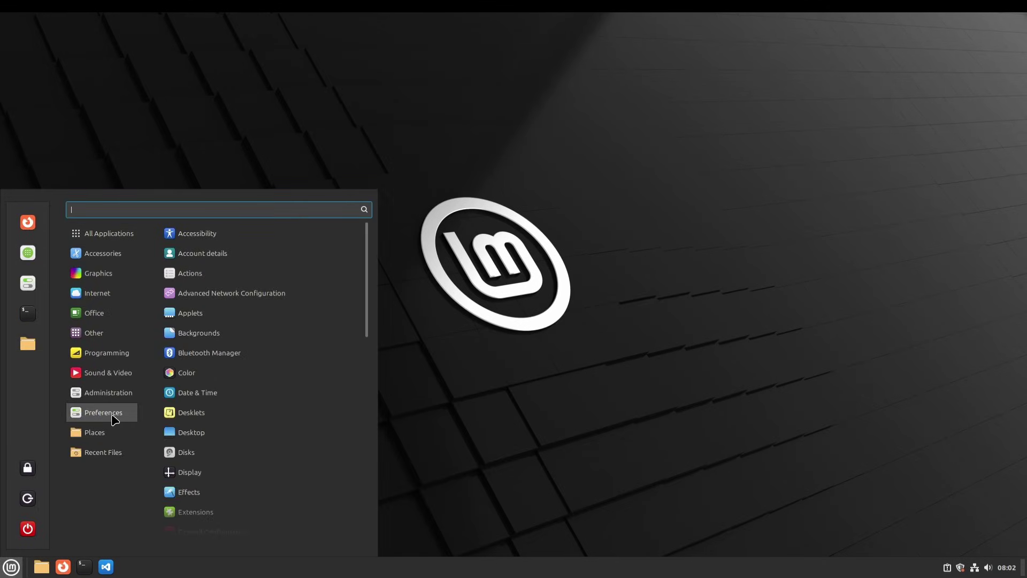
{"action": "left_click_drag", "start_coordinate": [368, 332], "coordinate": [372, 468]}
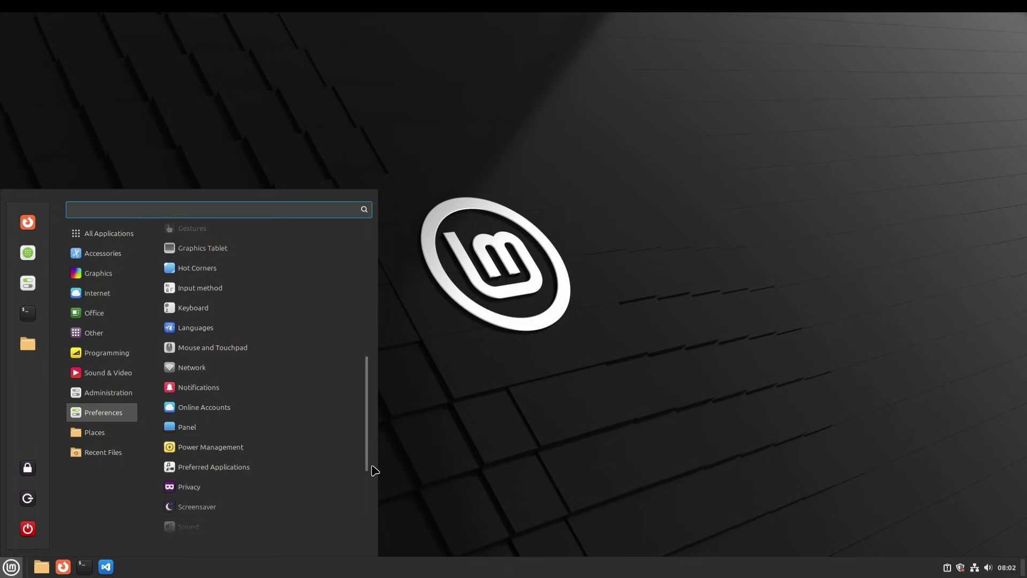
{"action": "left_click", "coordinate": [273, 415]}
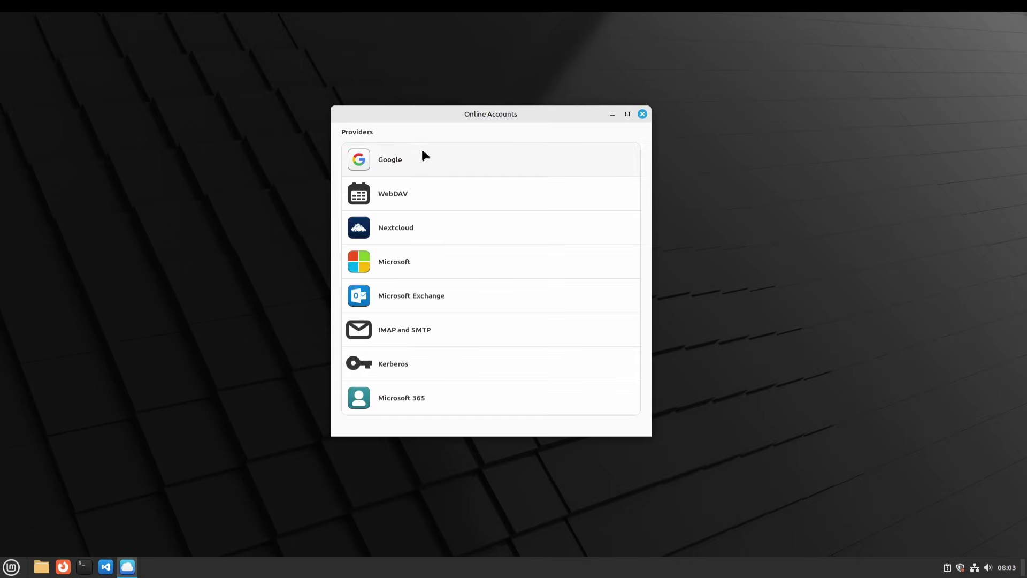
{"action": "left_click", "coordinate": [411, 160]}
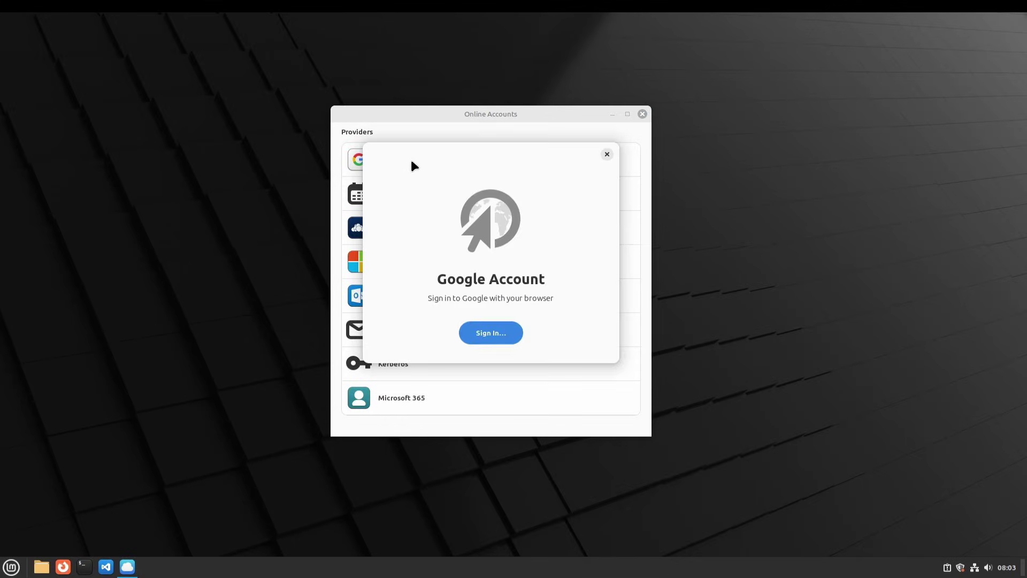